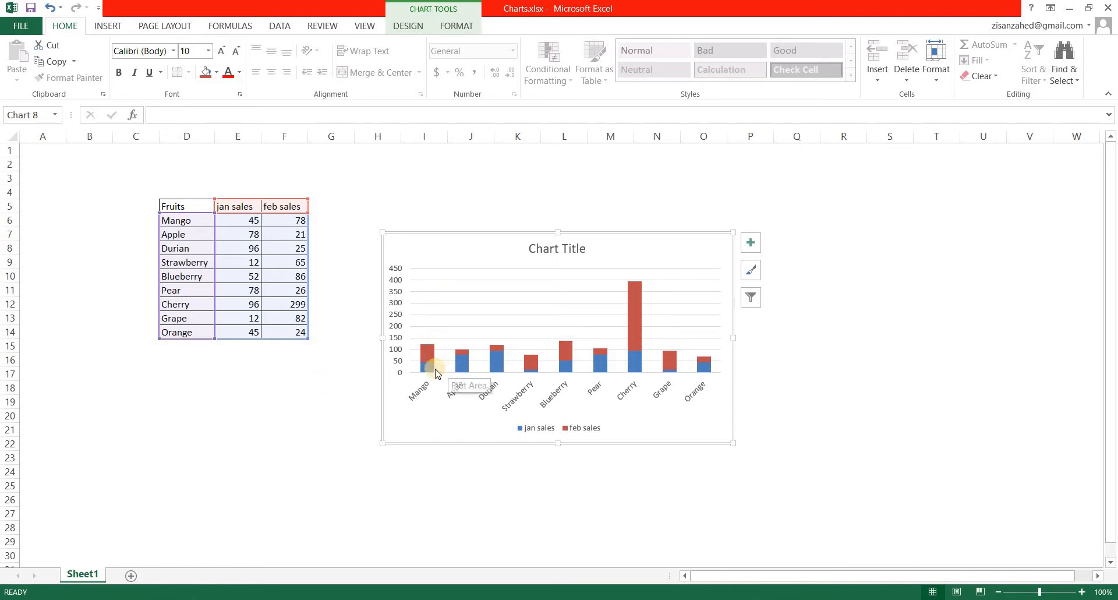
Step: Change the feb sales series from stacked columns to a Line with Markers chart type, keeping jan sales as Stacked Column
{"action": "mouse_move", "coordinate": [429, 362]}
{"action": "left_click", "coordinate": [633, 327]}
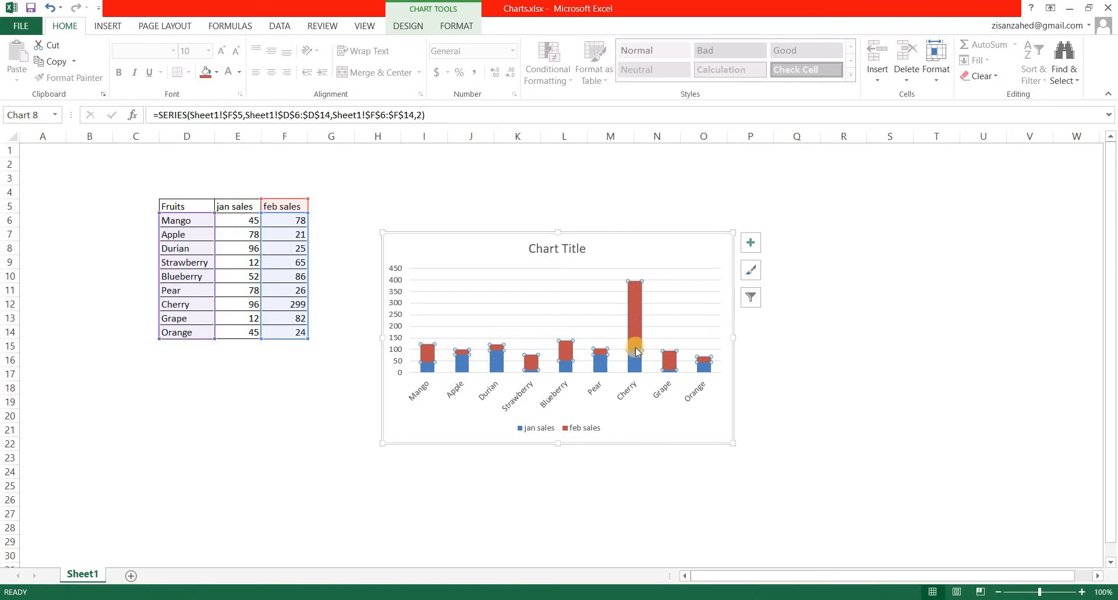
{"action": "right_click", "coordinate": [636, 328]}
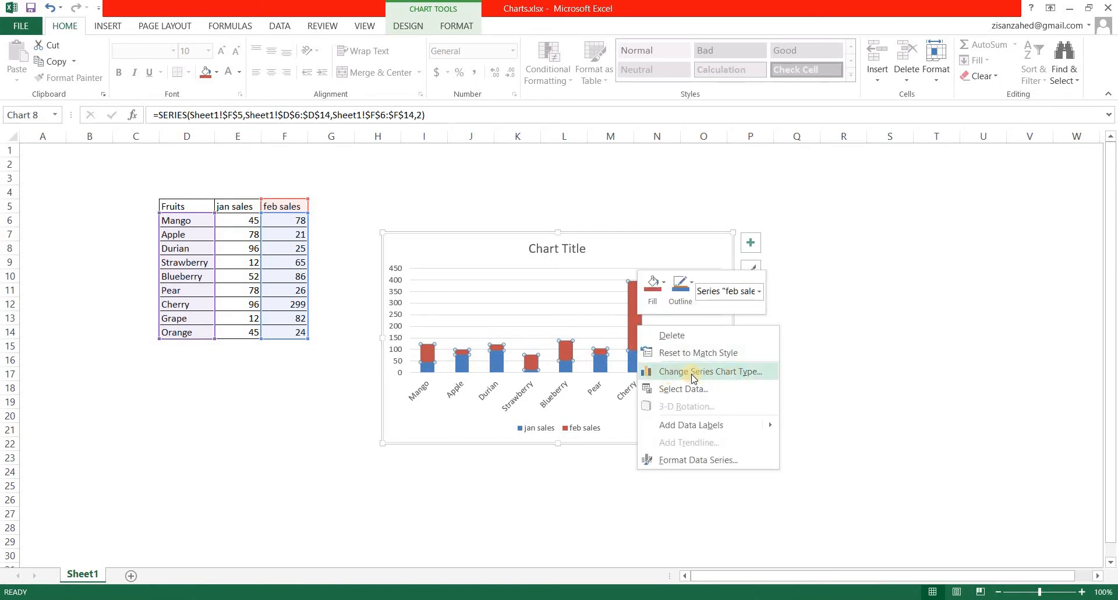
{"action": "left_click", "coordinate": [675, 372]}
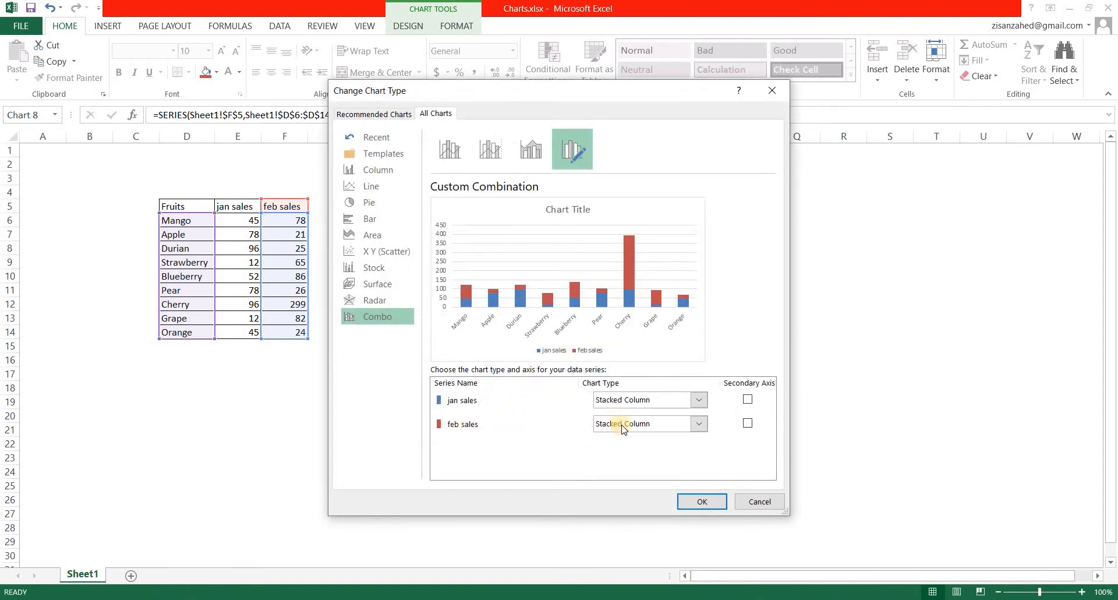
{"action": "left_click", "coordinate": [699, 425]}
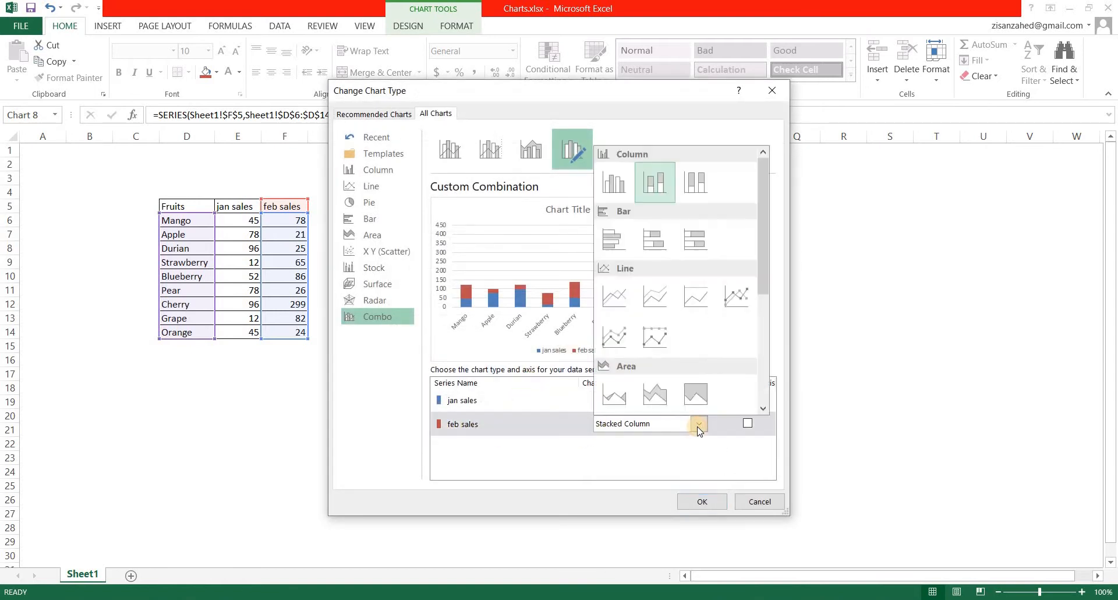
{"action": "left_click", "coordinate": [736, 296]}
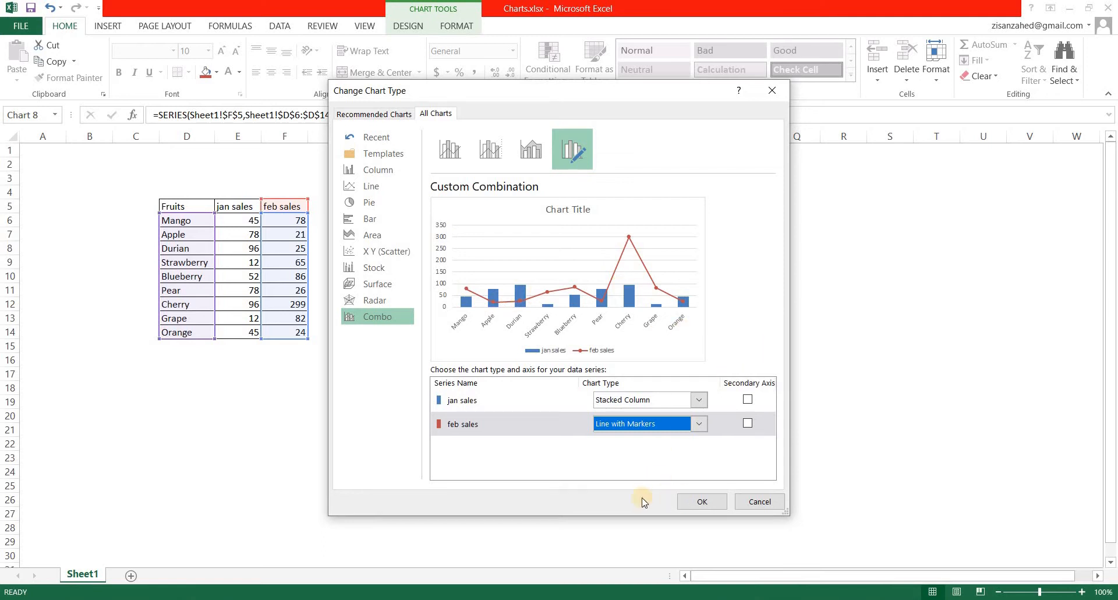
{"action": "left_click", "coordinate": [696, 504]}
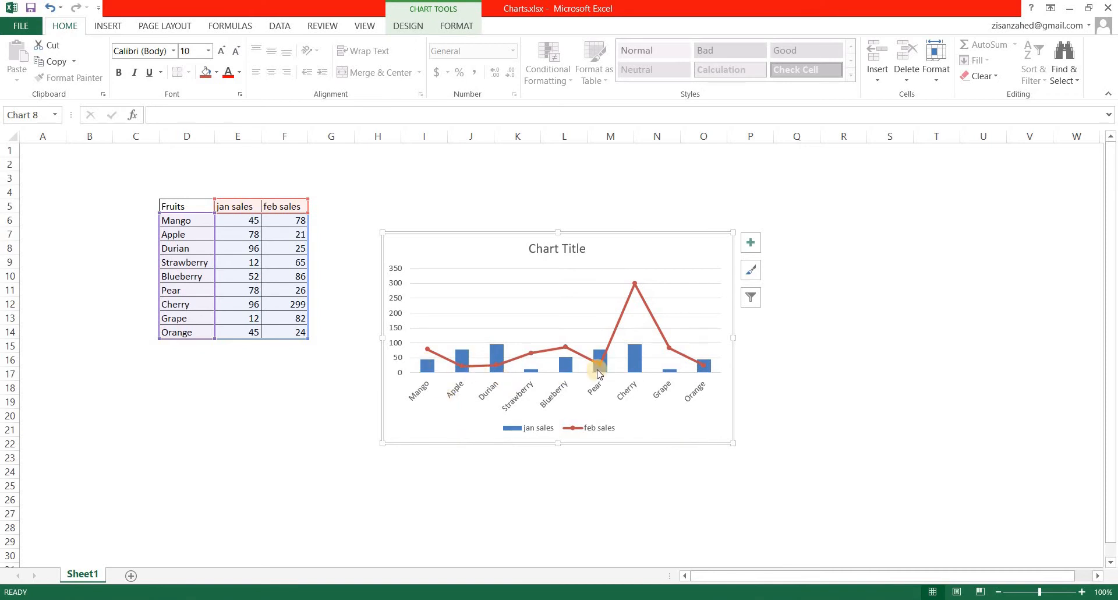
Step: Open the chart's formatting options and select the feb sales line to show its series formatting
{"action": "left_click", "coordinate": [540, 372]}
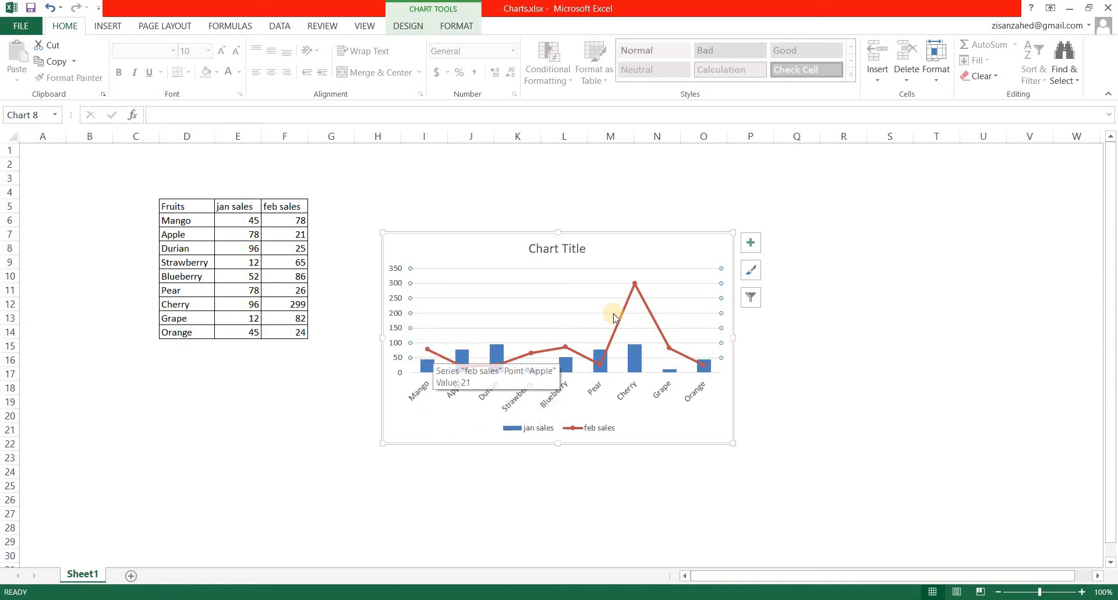
{"action": "right_click", "coordinate": [599, 271]}
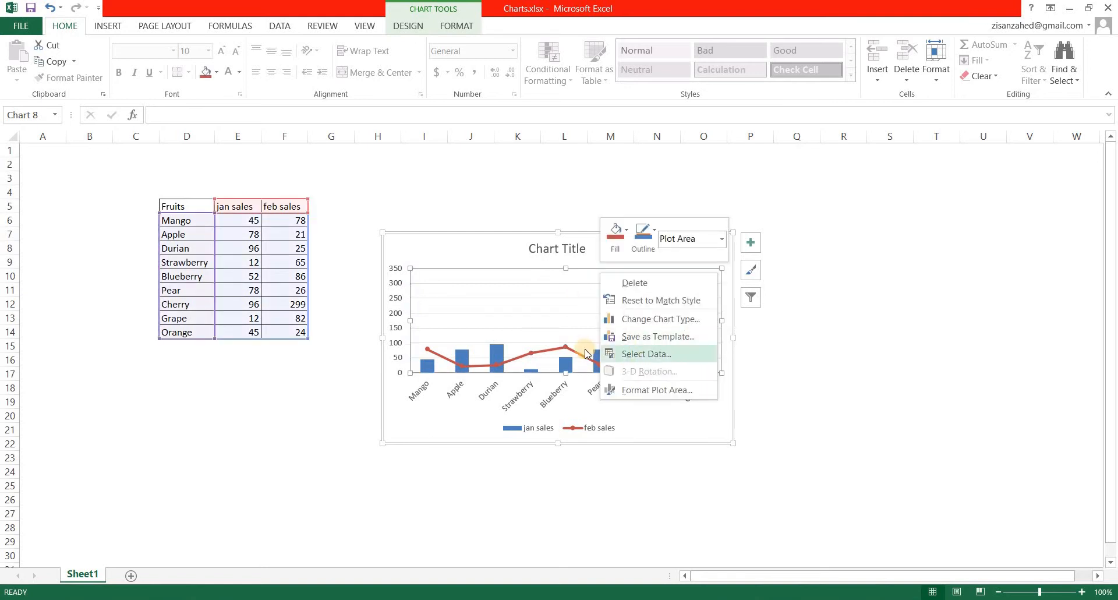
{"action": "left_click", "coordinate": [648, 389]}
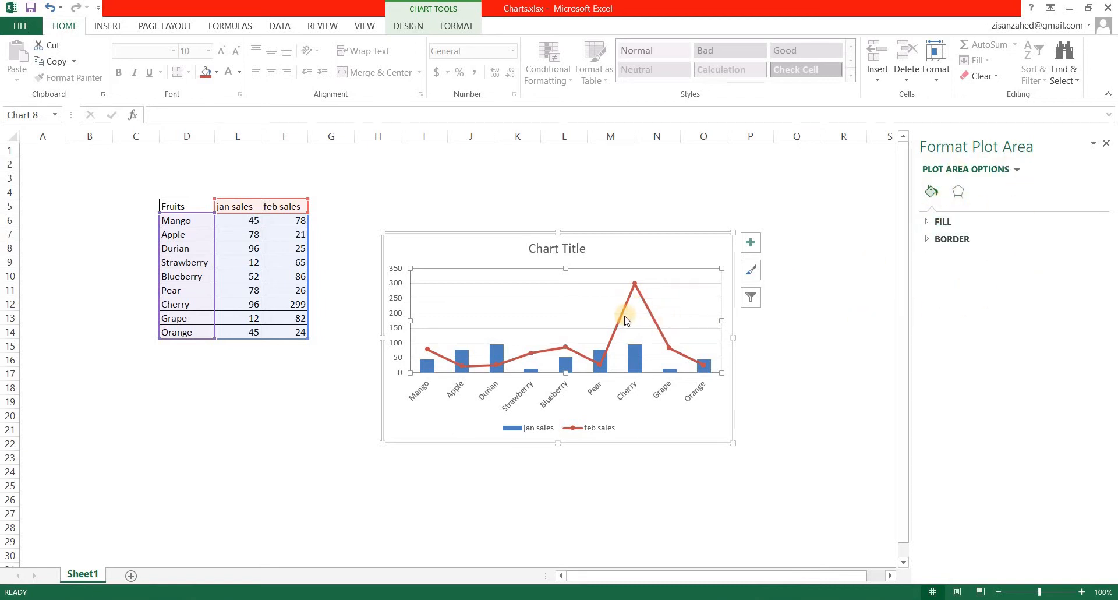
{"action": "mouse_move", "coordinate": [627, 310]}
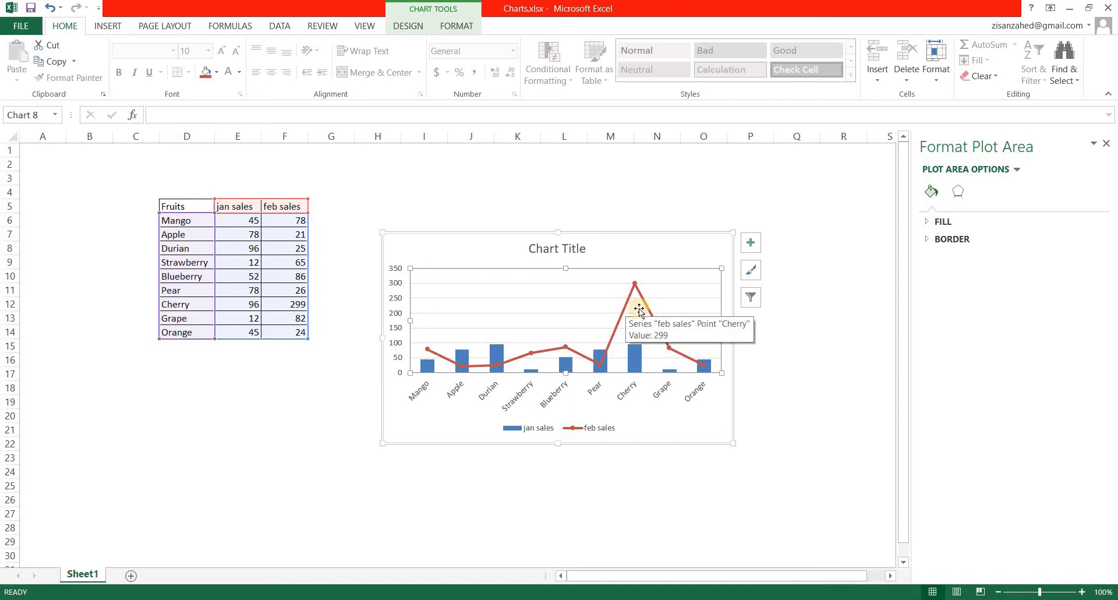
{"action": "left_click", "coordinate": [624, 310]}
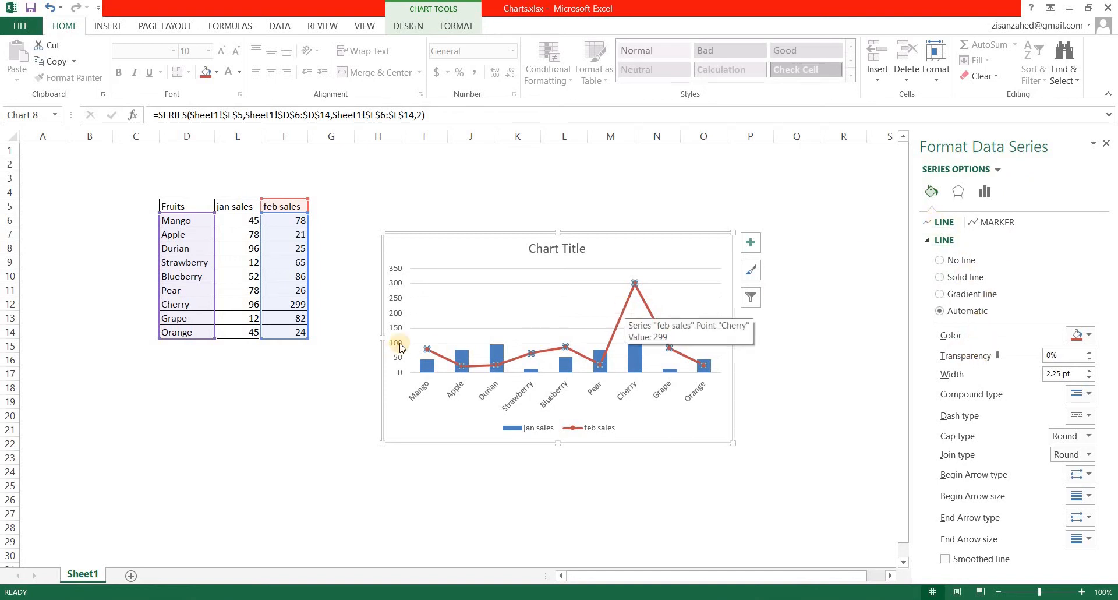
Step: Try the no line, solid line and gradient line styles on the feb sales line, and return it to Automatic
{"action": "left_click", "coordinate": [941, 262]}
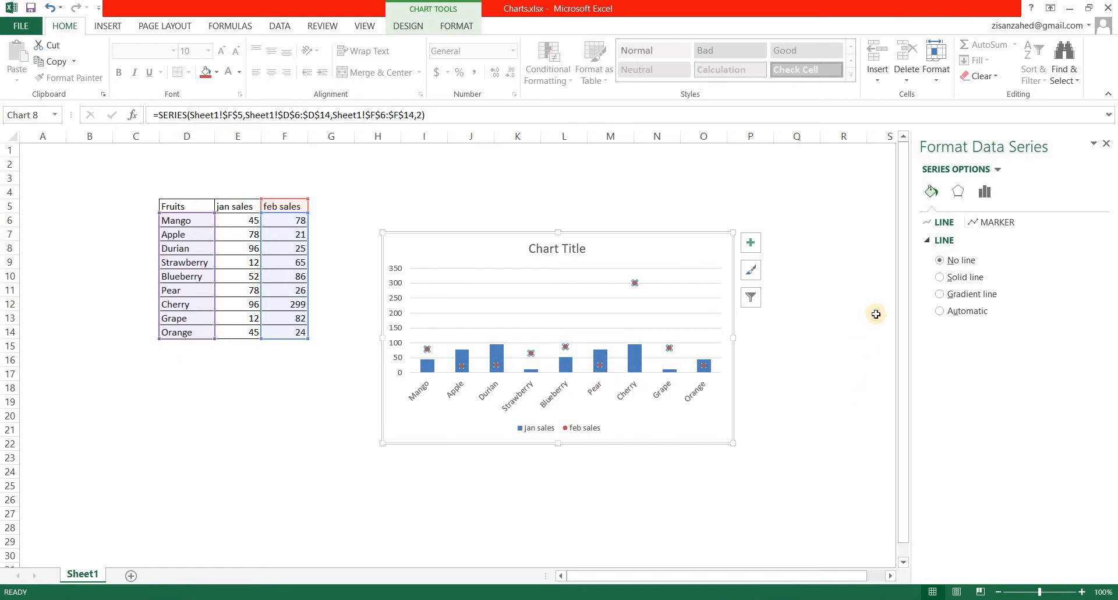
{"action": "left_click", "coordinate": [940, 277]}
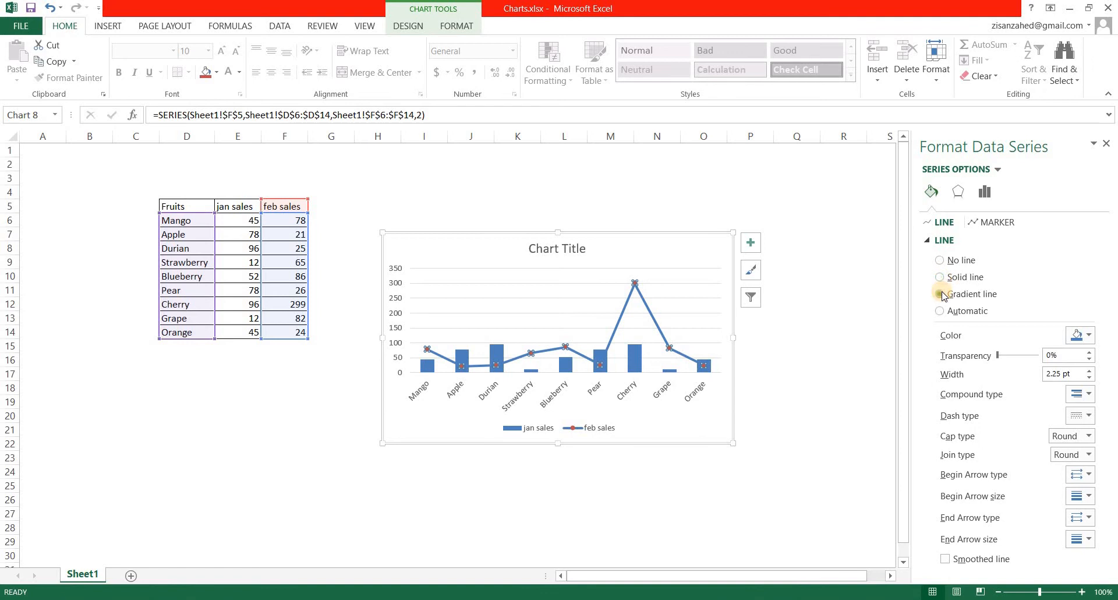
{"action": "left_click", "coordinate": [941, 294]}
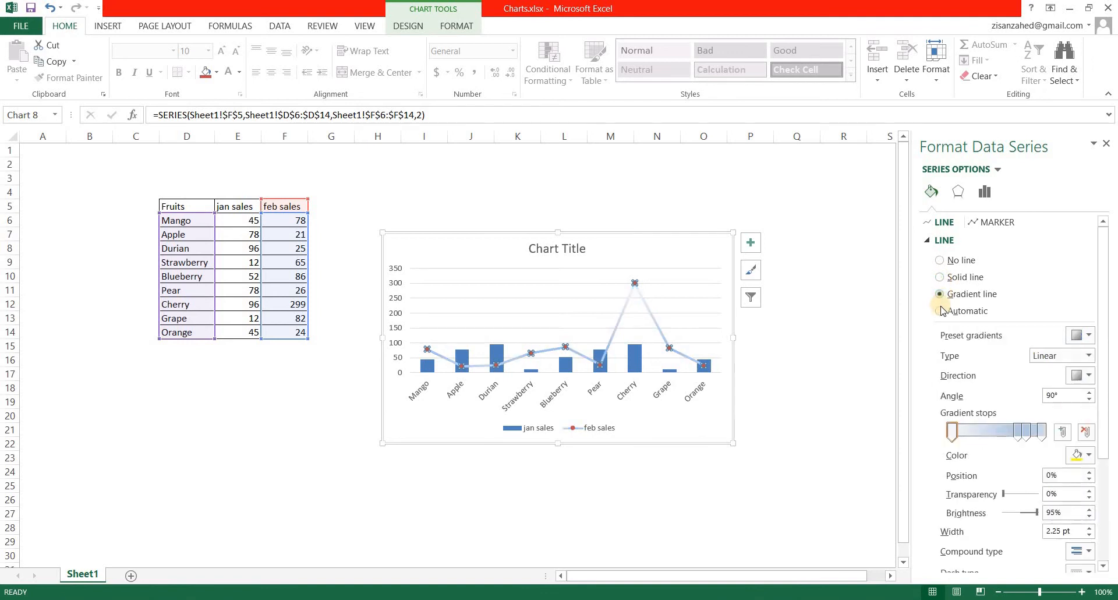
{"action": "left_click", "coordinate": [941, 311]}
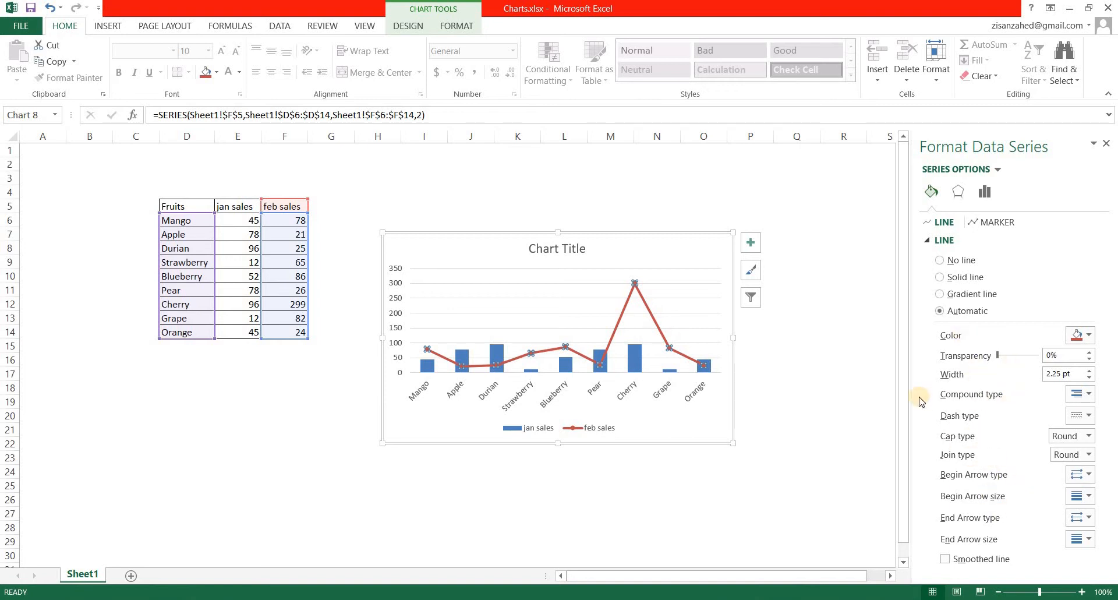
Step: Try the solid line and gradient line borders on the feb sales markers, and set the border to Automatic
{"action": "left_click", "coordinate": [996, 223]}
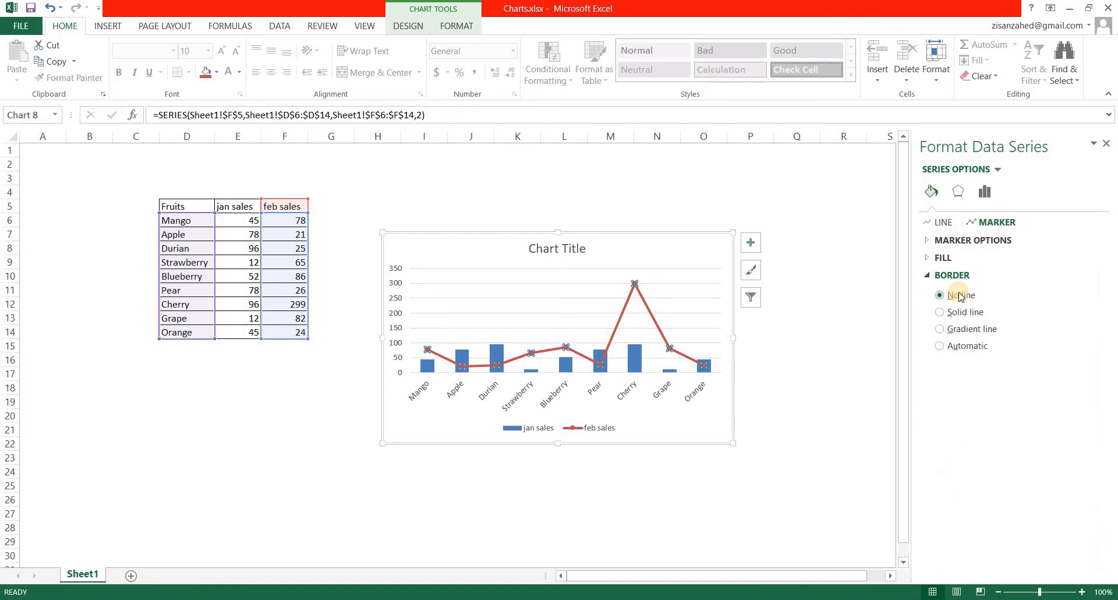
{"action": "left_click", "coordinate": [640, 283]}
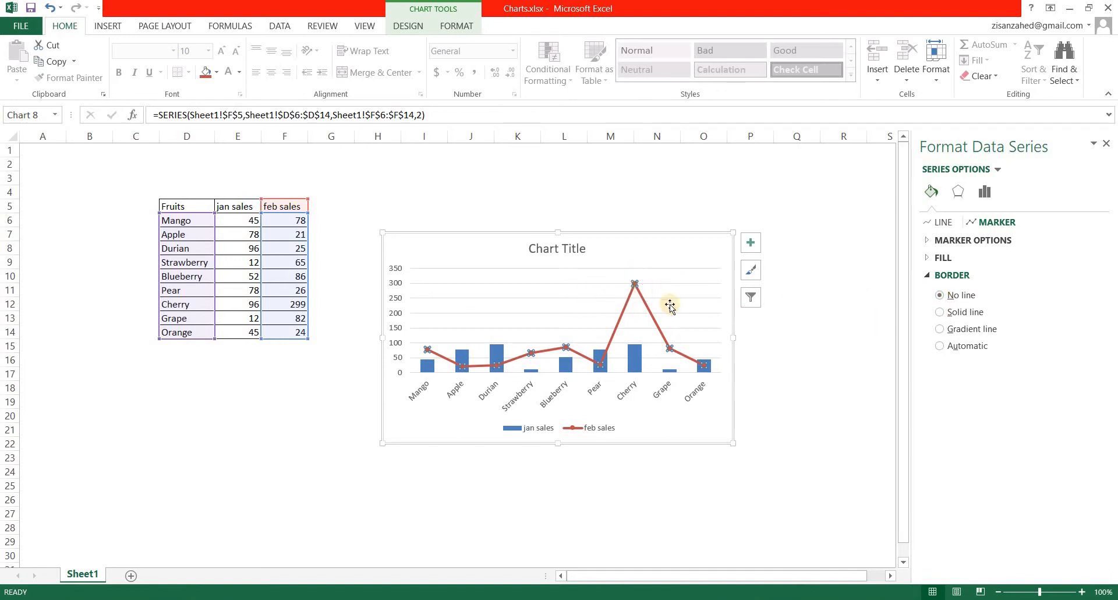
{"action": "left_click", "coordinate": [940, 312]}
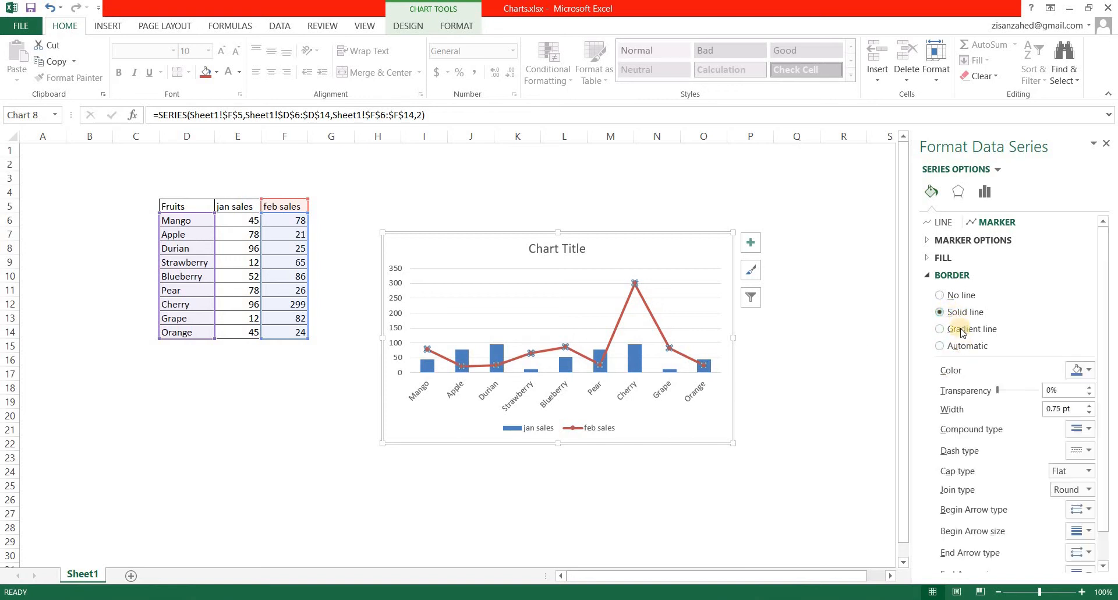
{"action": "left_click", "coordinate": [959, 331]}
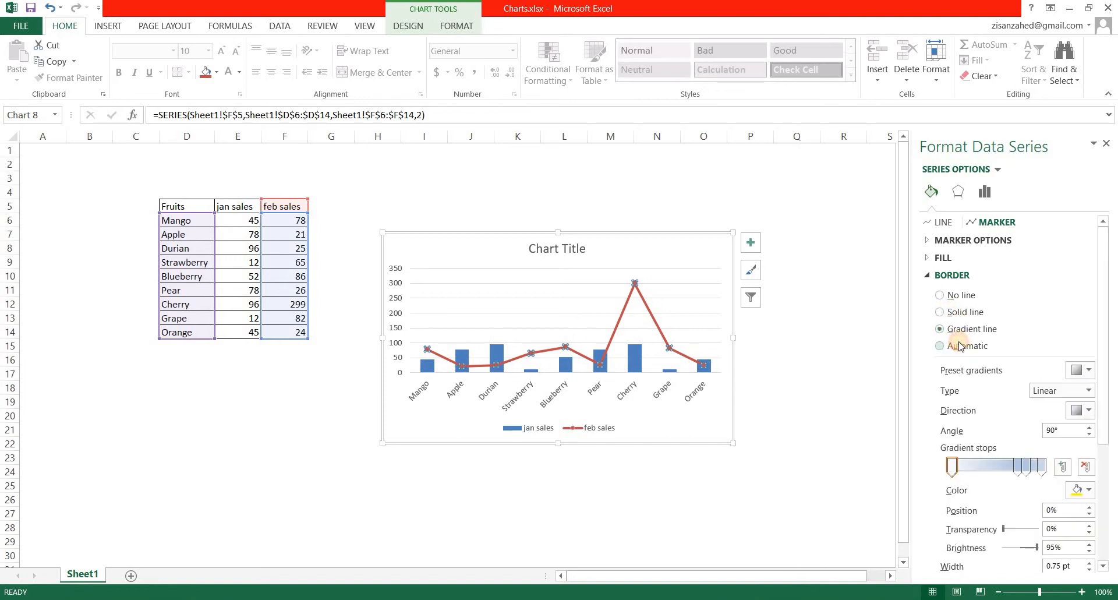
{"action": "left_click", "coordinate": [960, 347]}
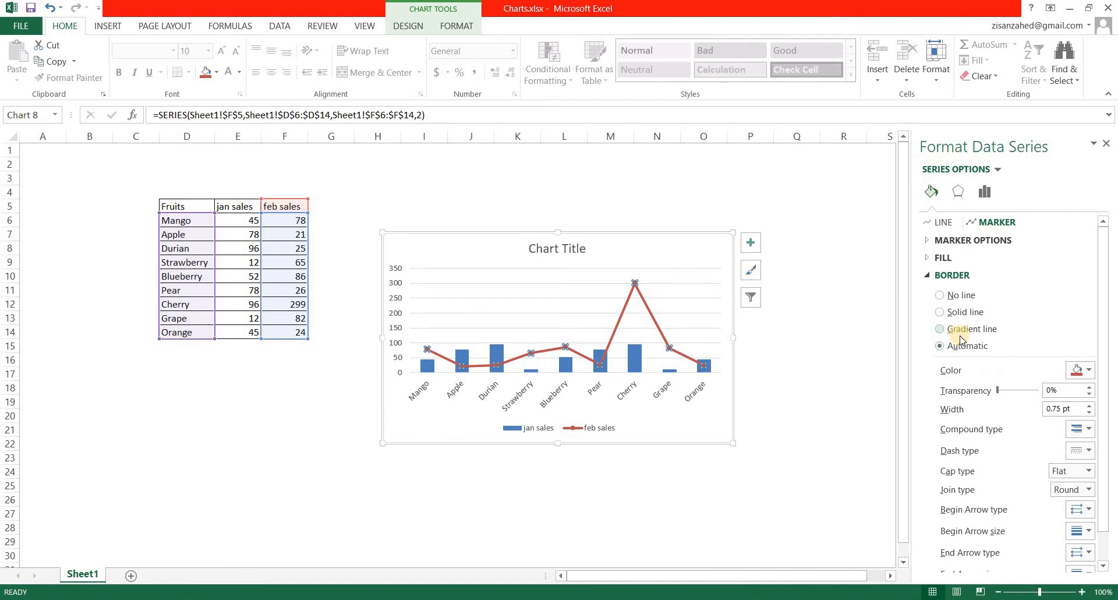
Step: Fill the feb sales markers with the standard light green color and deselect the series
{"action": "left_click", "coordinate": [942, 258]}
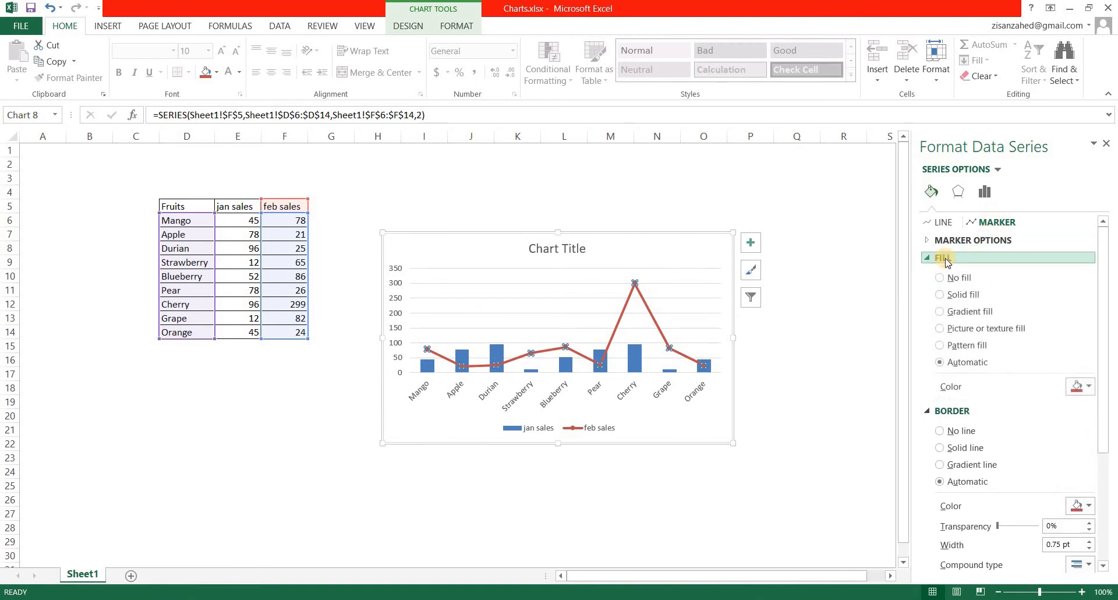
{"action": "left_click", "coordinate": [1089, 386]}
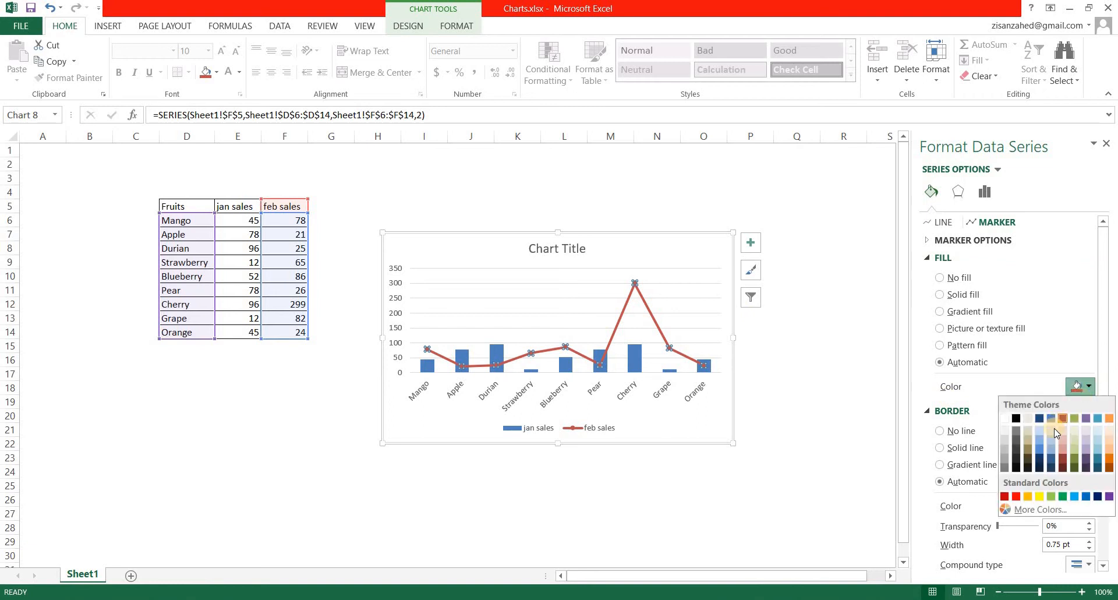
{"action": "left_click", "coordinate": [1051, 496]}
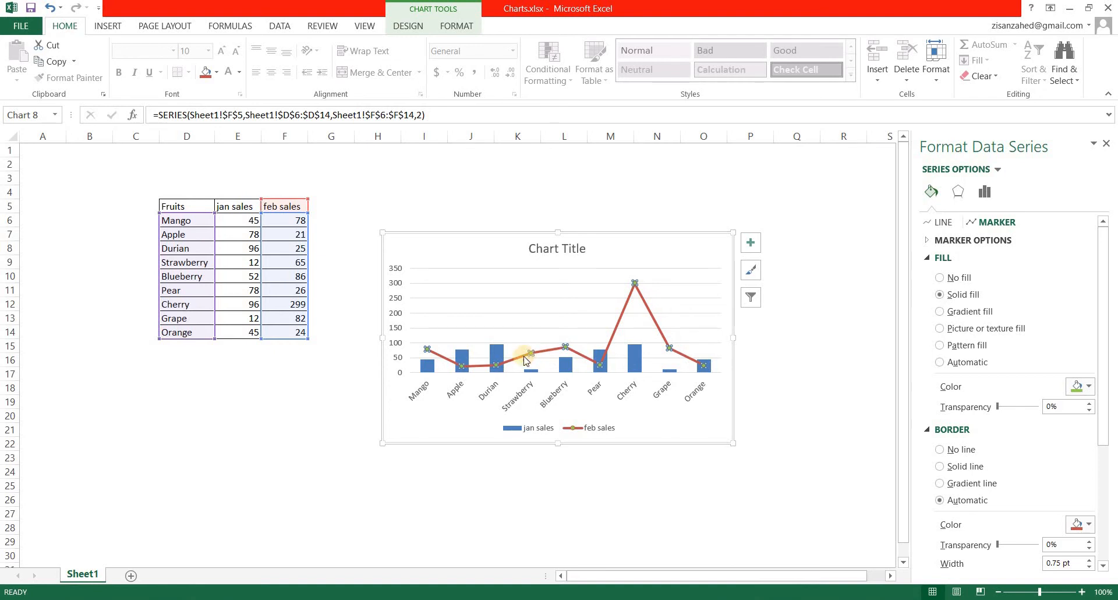
{"action": "key", "text": "Escape"}
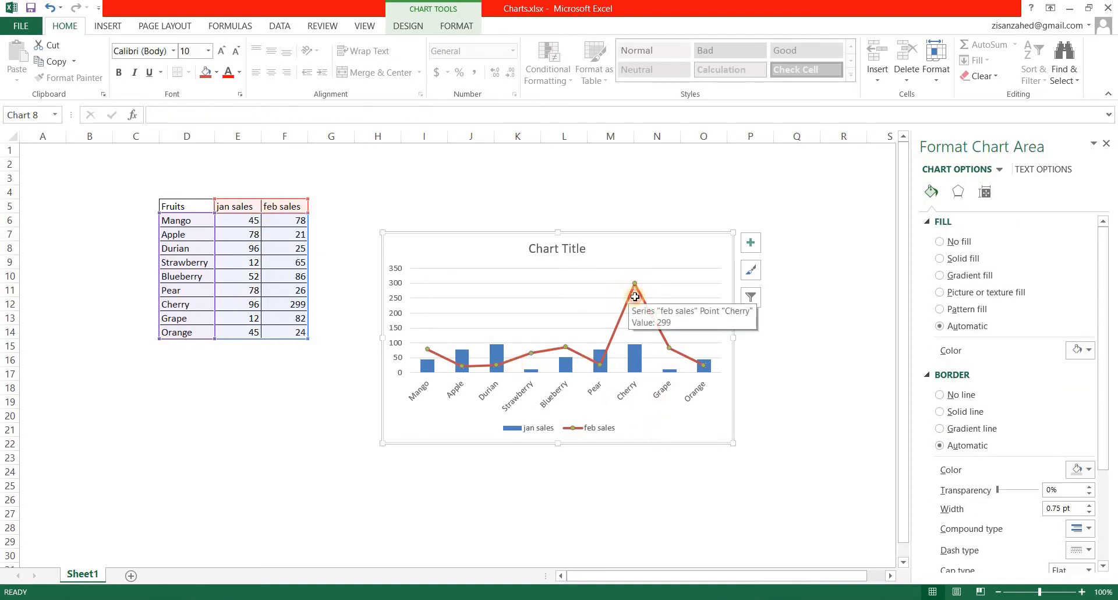
Step: Fill the feb sales line's markers with the standard red color
{"action": "left_click", "coordinate": [635, 285]}
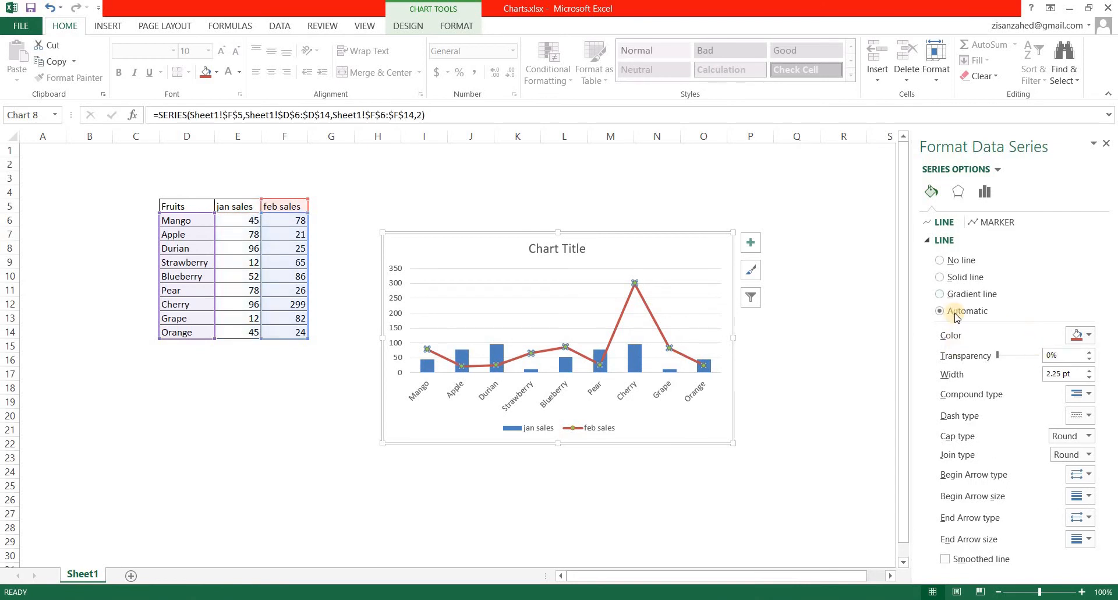
{"action": "left_click", "coordinate": [990, 222]}
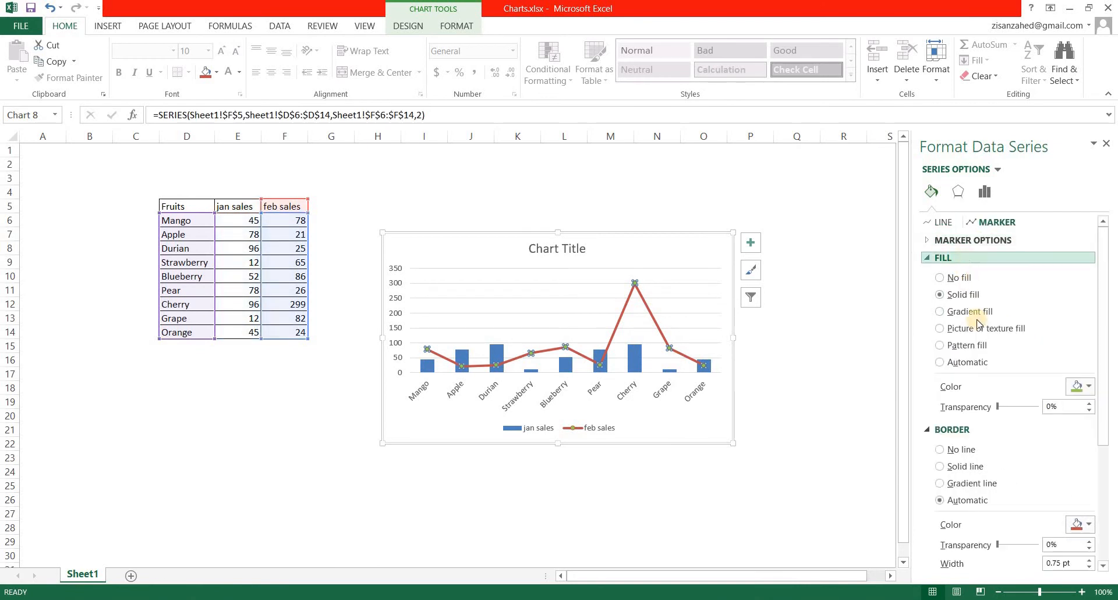
{"action": "left_click", "coordinate": [1089, 386]}
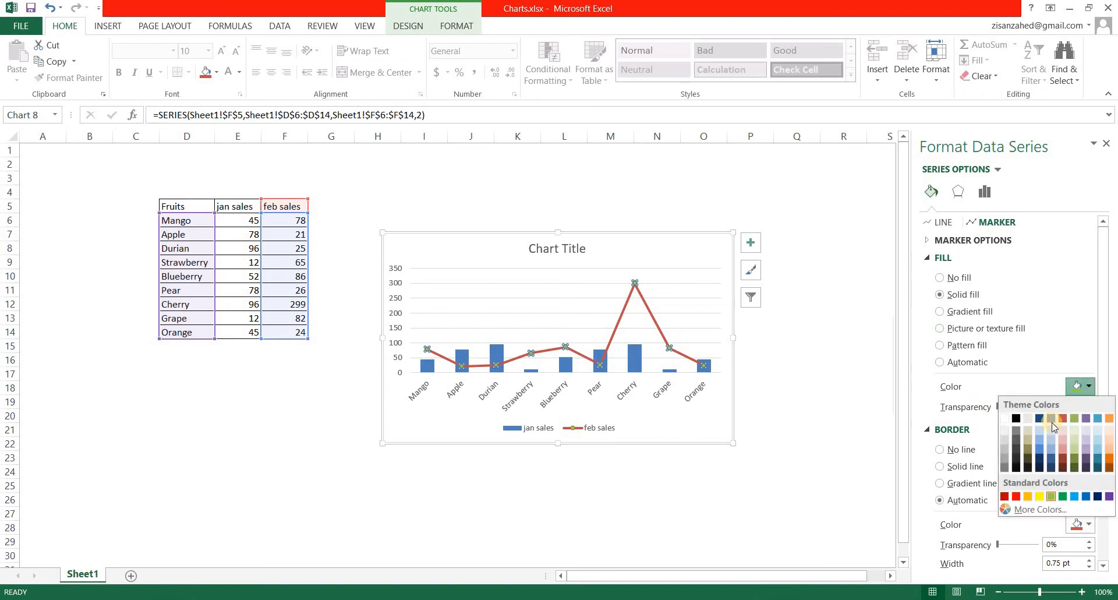
{"action": "left_click", "coordinate": [1015, 496]}
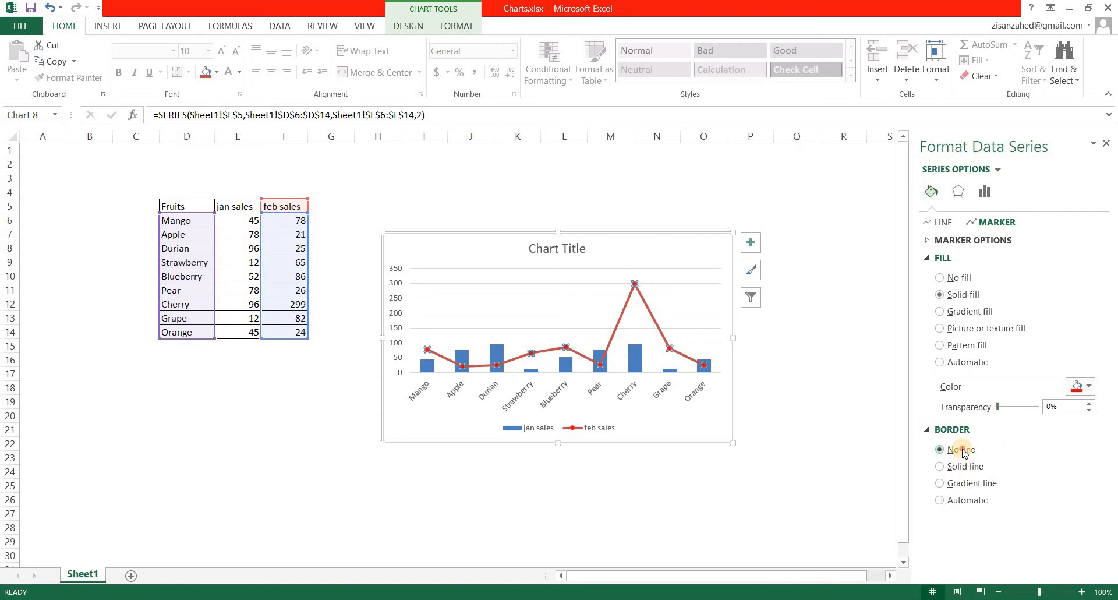
Step: Try solid and gradient borders on the red markers, return the border to Automatic, and close the series formatting options
{"action": "left_click", "coordinate": [963, 466]}
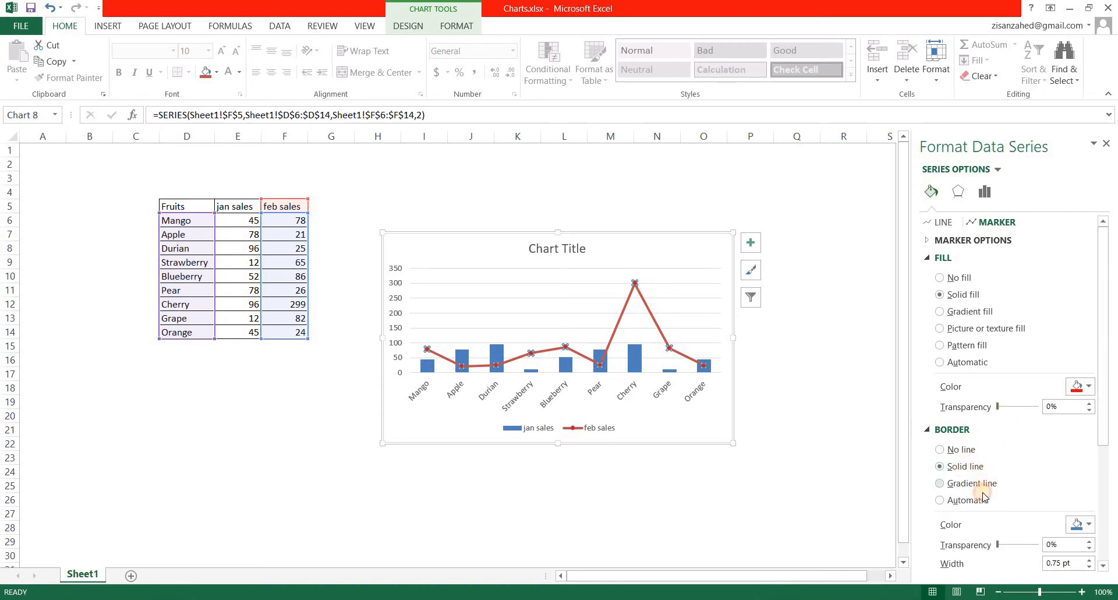
{"action": "left_click", "coordinate": [972, 484]}
{"action": "left_click", "coordinate": [976, 504]}
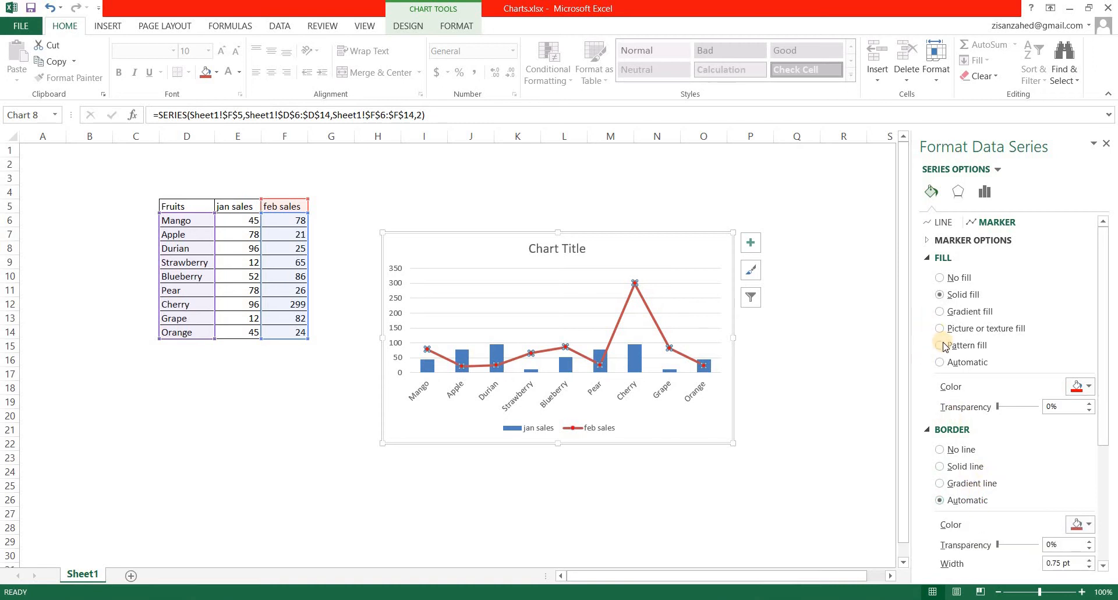
{"action": "scroll", "coordinate": [943, 345], "scroll_direction": "down", "scroll_amount": 5}
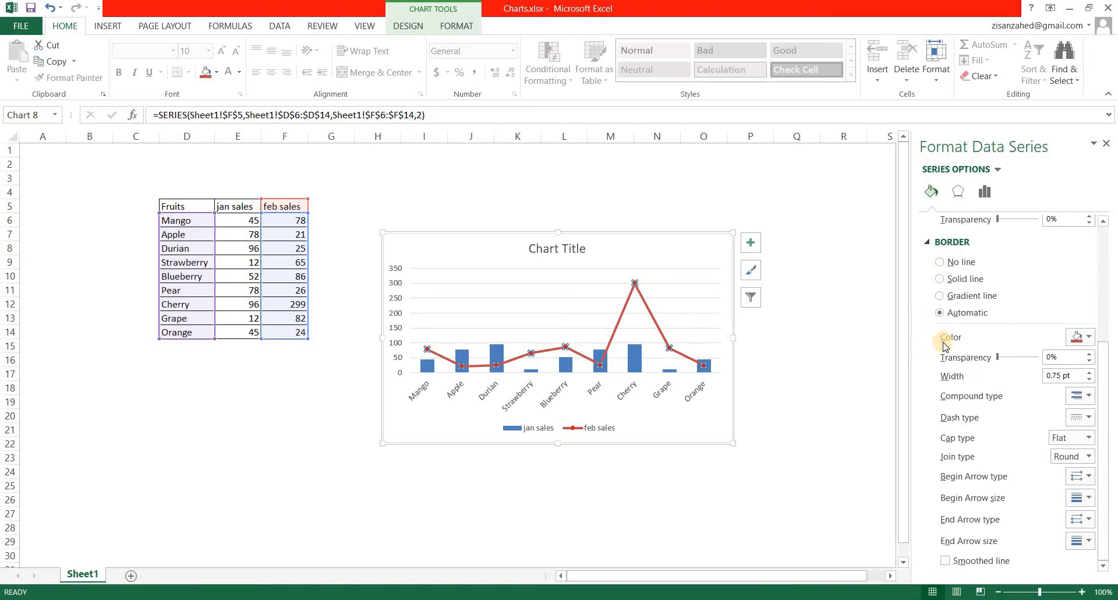
{"action": "scroll", "coordinate": [944, 345], "scroll_direction": "up", "scroll_amount": 5}
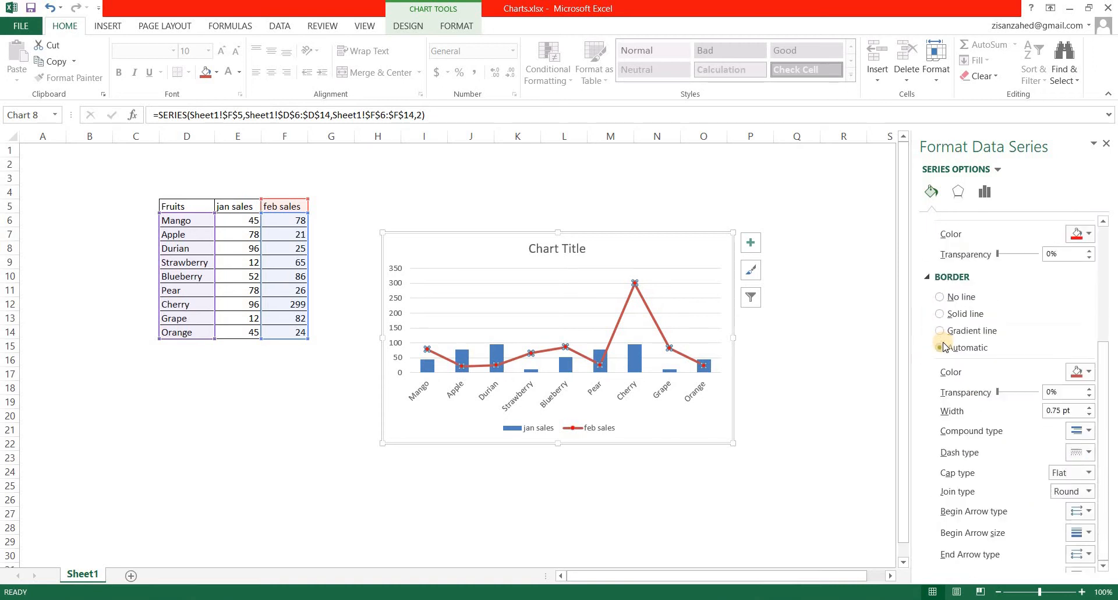
{"action": "left_click", "coordinate": [1105, 146]}
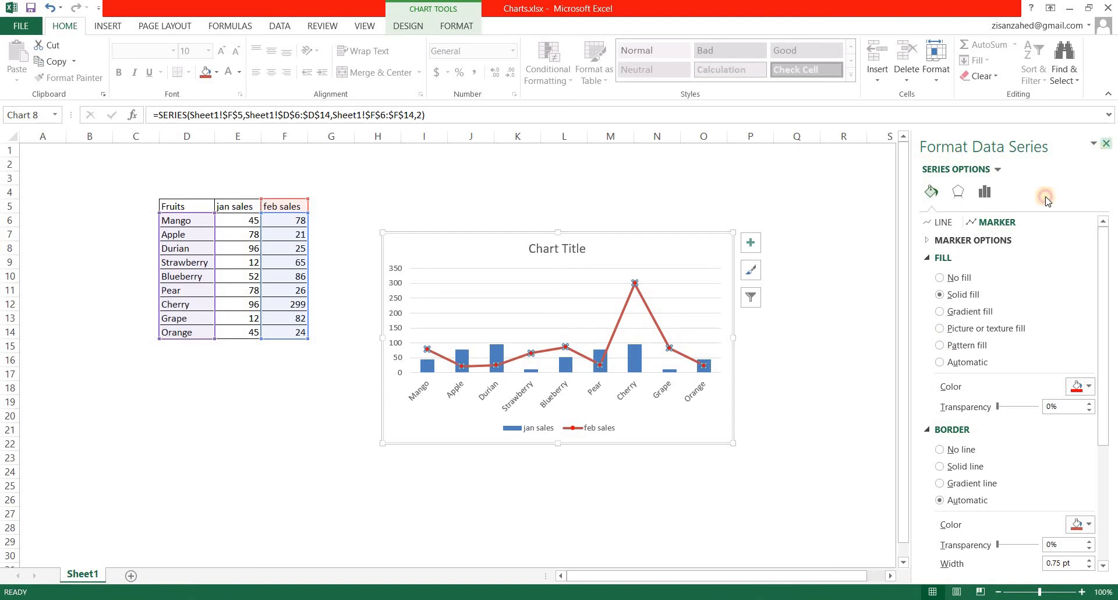
Step: Open the chart type settings for the feb sales series and try jan sales as Line with Markers and Stacked Bar
{"action": "right_click", "coordinate": [623, 313]}
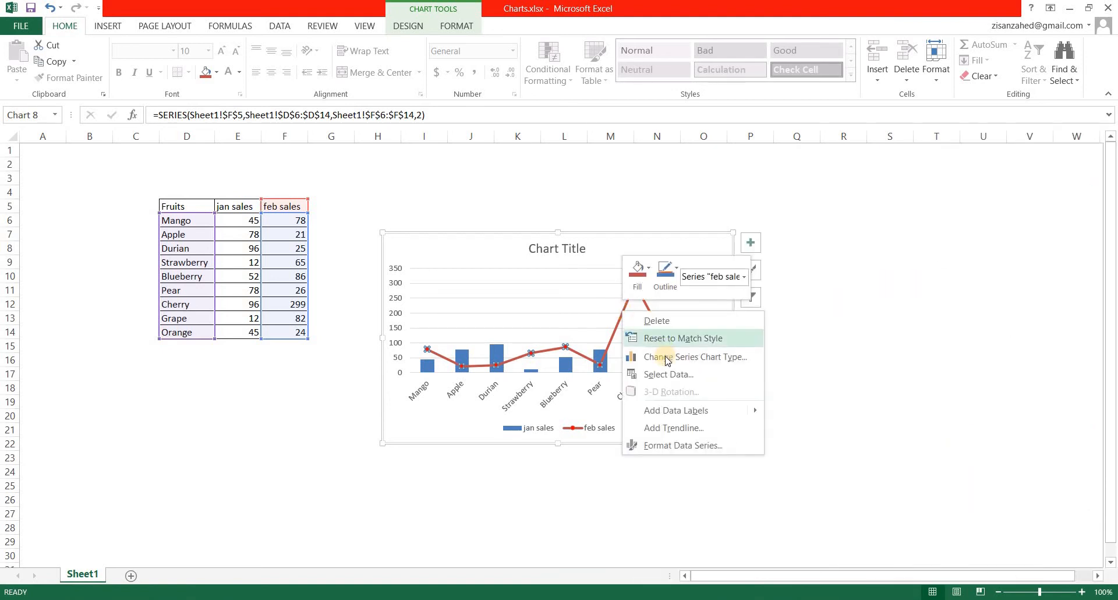
{"action": "left_click", "coordinate": [664, 356]}
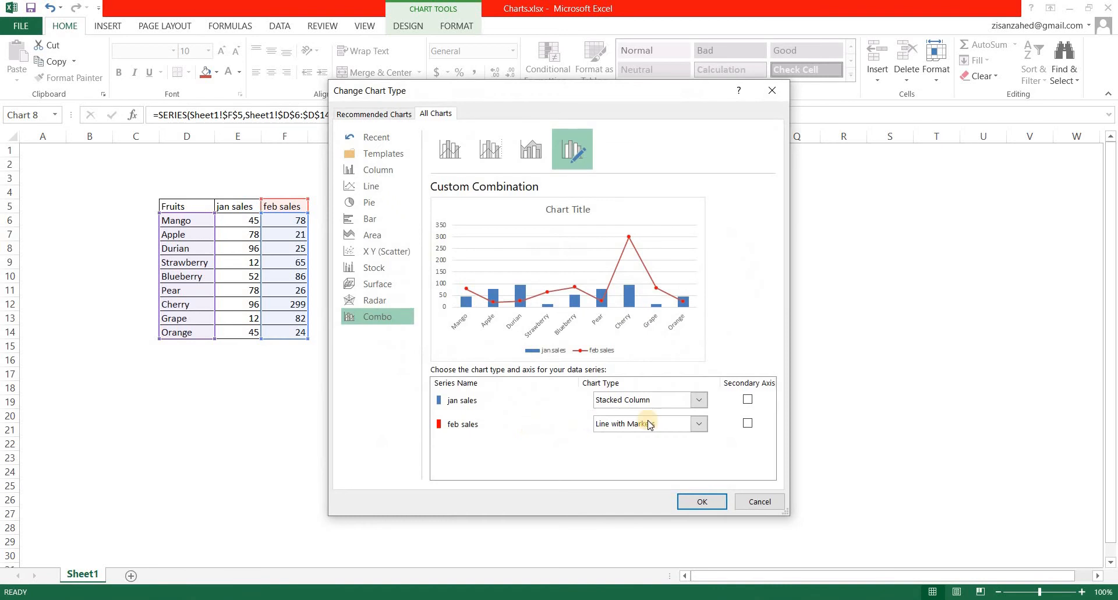
{"action": "left_click", "coordinate": [702, 399]}
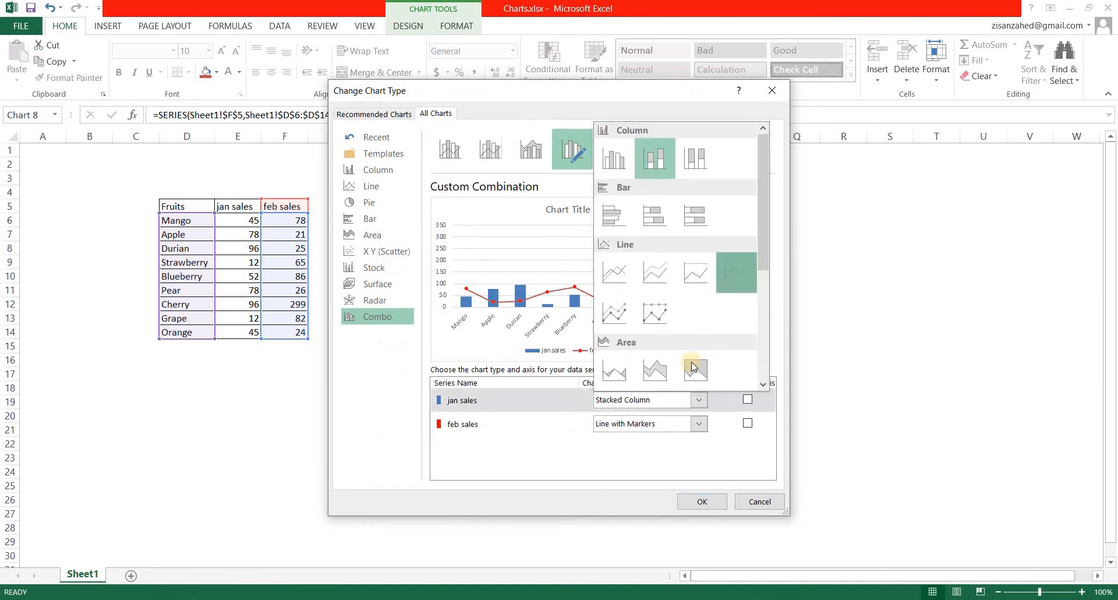
{"action": "left_click", "coordinate": [737, 277]}
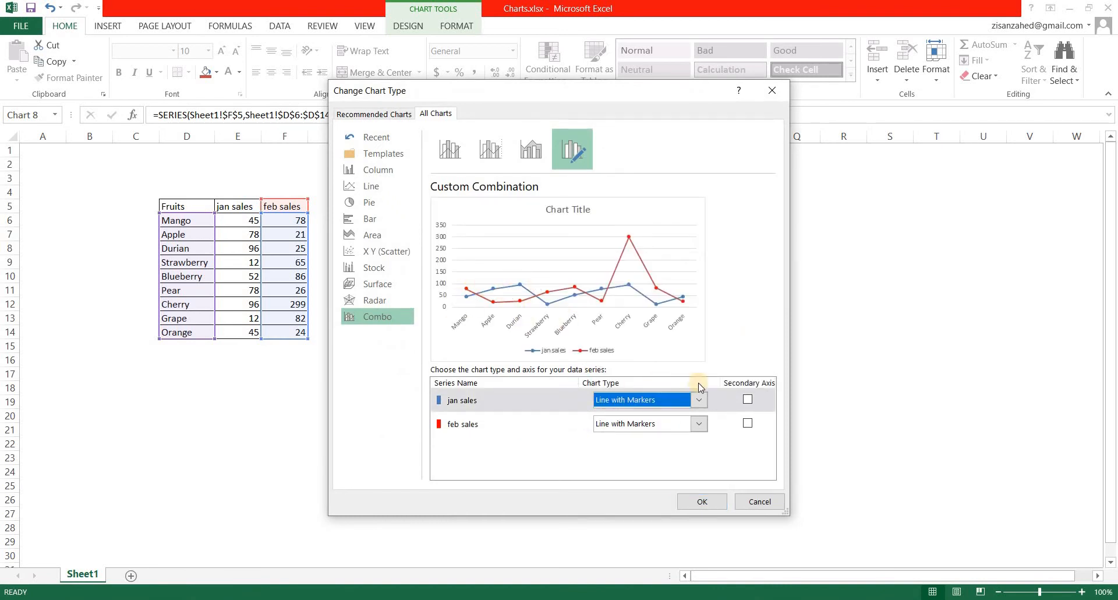
{"action": "left_click", "coordinate": [701, 400]}
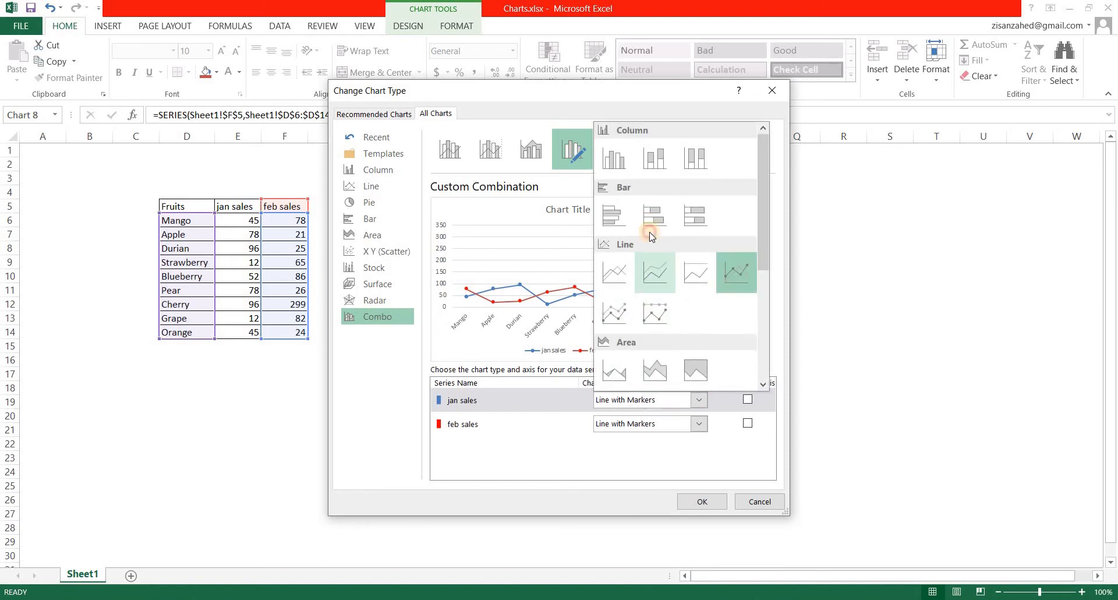
{"action": "left_click", "coordinate": [649, 227]}
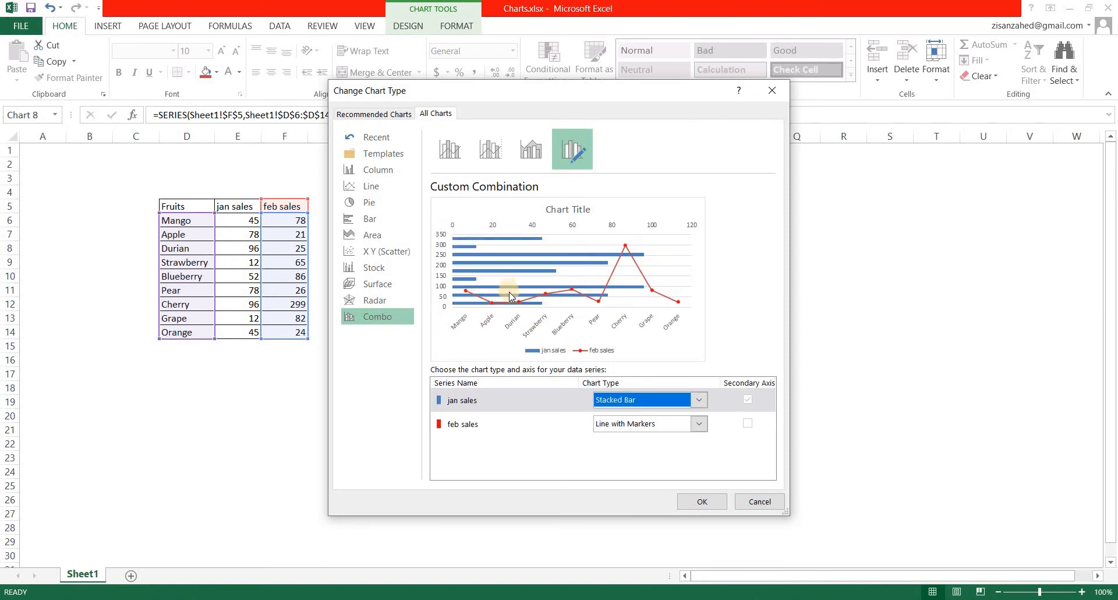
Step: Try the feb sales series as 100% Stacked Area and return it to Line with Markers
{"action": "left_click", "coordinate": [699, 425]}
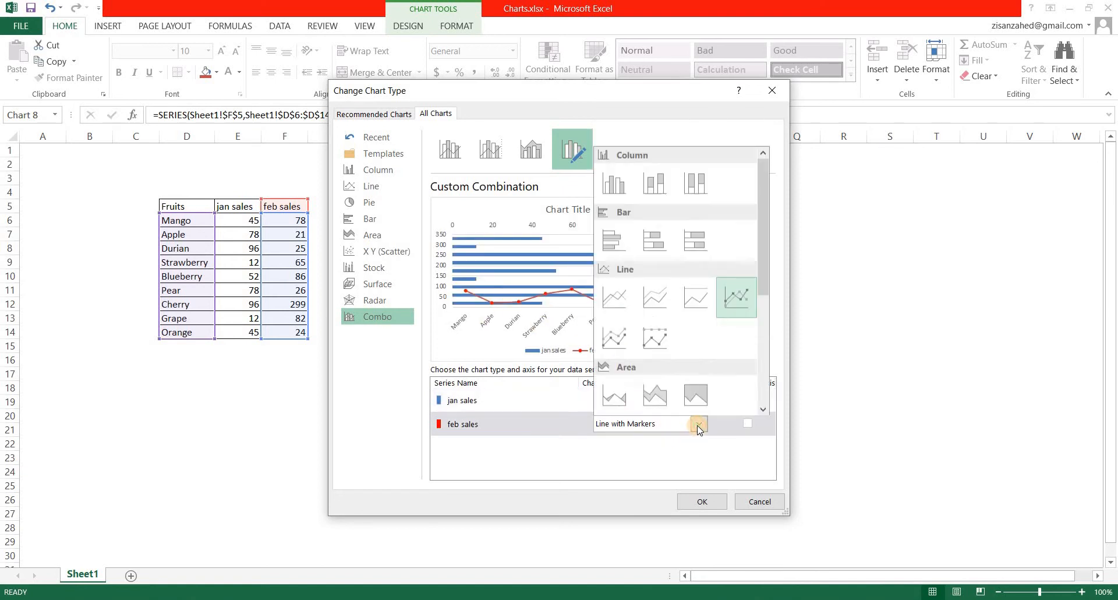
{"action": "left_click", "coordinate": [695, 390]}
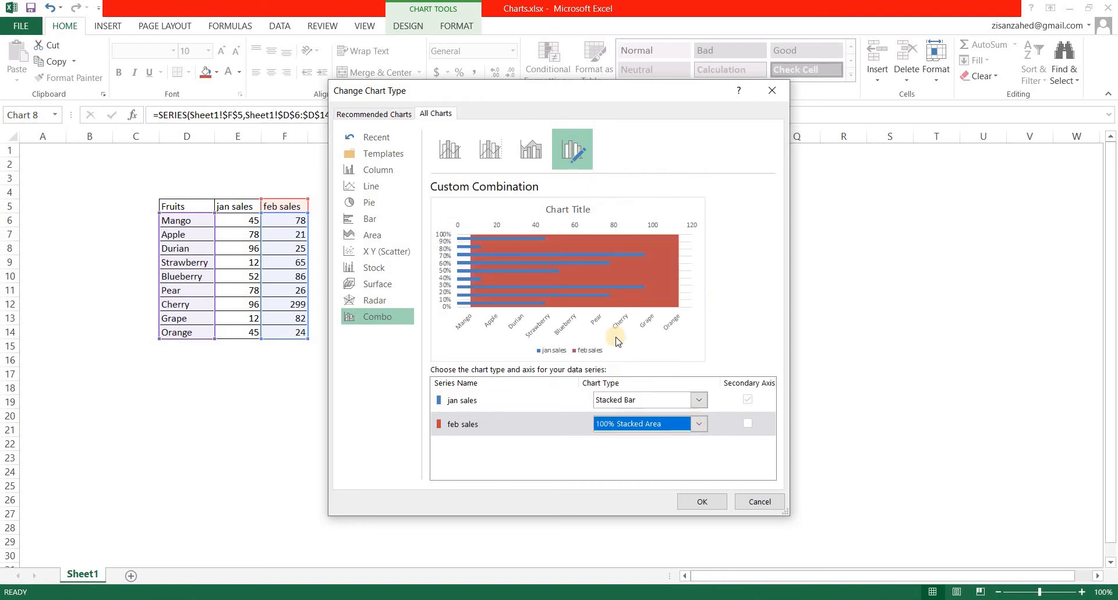
{"action": "left_click", "coordinate": [701, 425]}
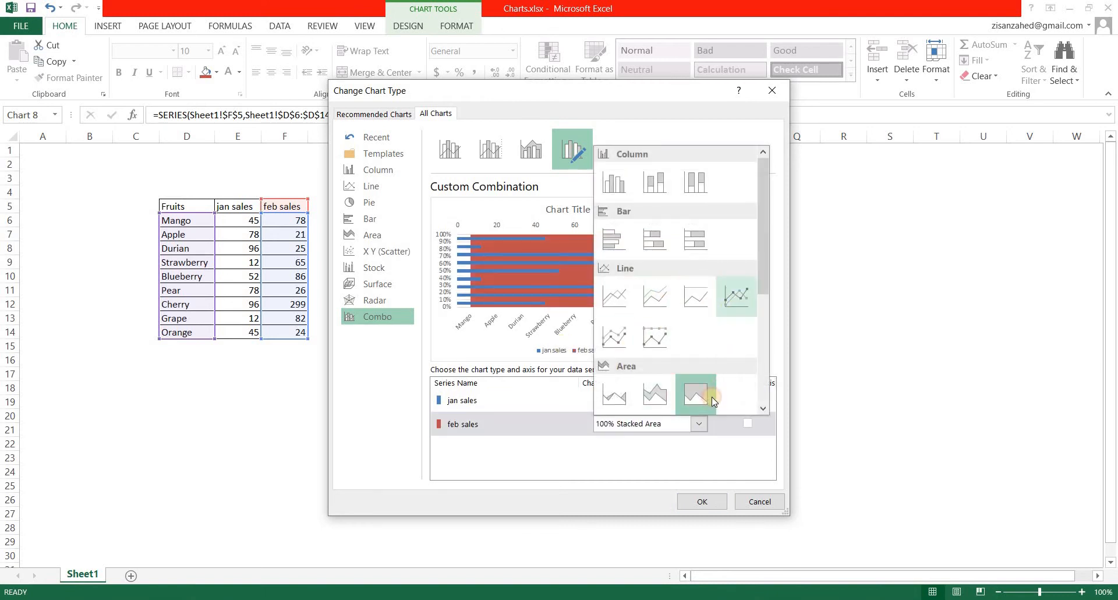
{"action": "left_click", "coordinate": [736, 296]}
Step: Try the jan sales series as Clustered Column and set its chart type to Stacked Column
{"action": "left_click", "coordinate": [698, 399]}
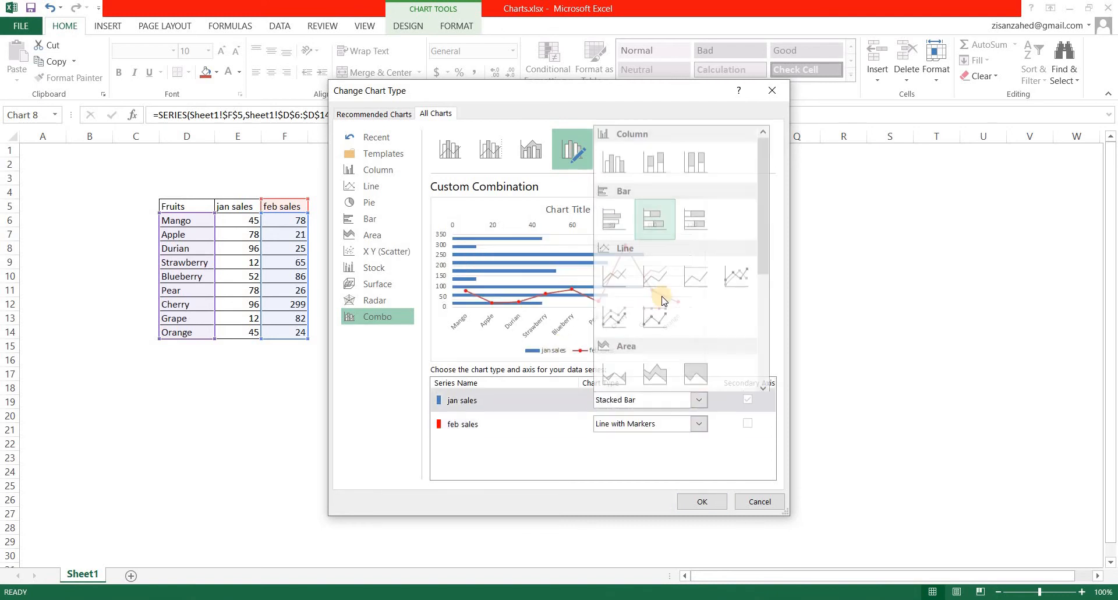
{"action": "left_click", "coordinate": [616, 158]}
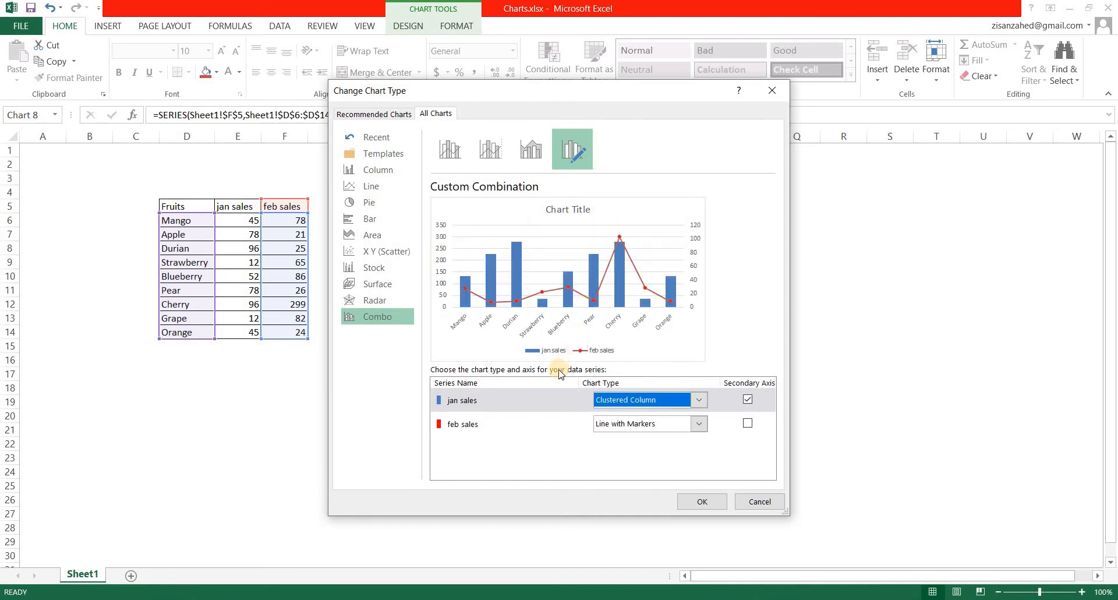
{"action": "left_click", "coordinate": [700, 400]}
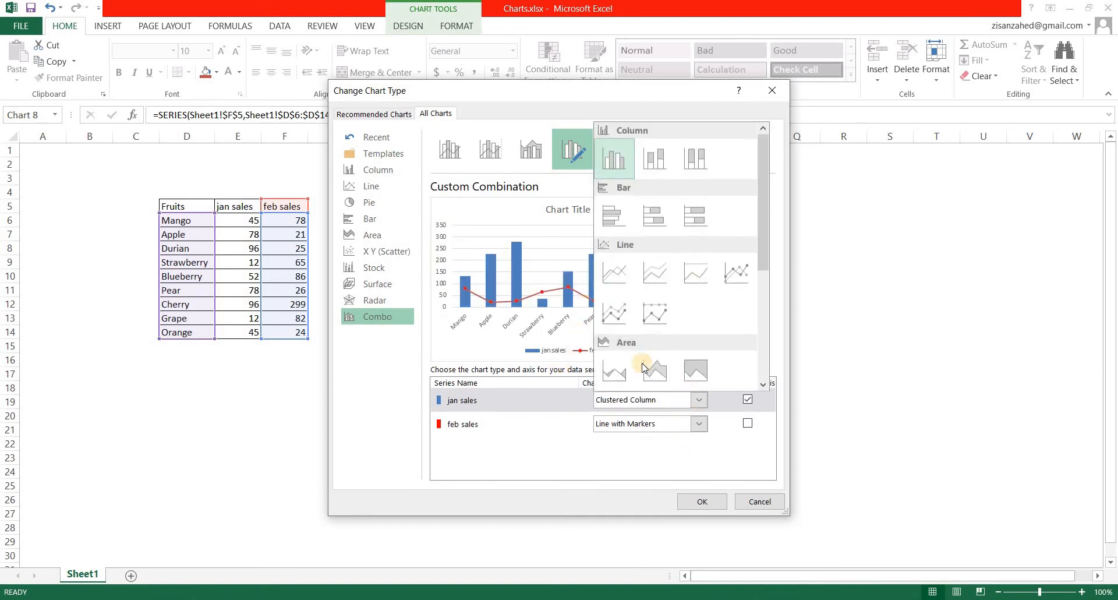
{"action": "left_click", "coordinate": [656, 162]}
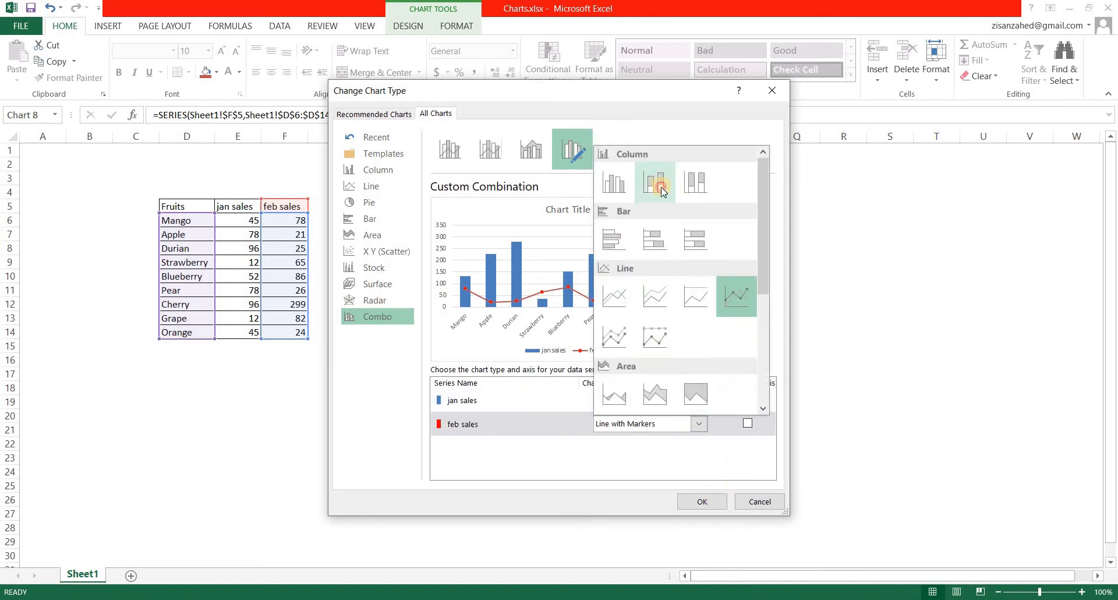
Step: Set feb sales to Stacked Column, take jan sales off the secondary axis, and apply the chart type change
{"action": "left_click", "coordinate": [658, 185]}
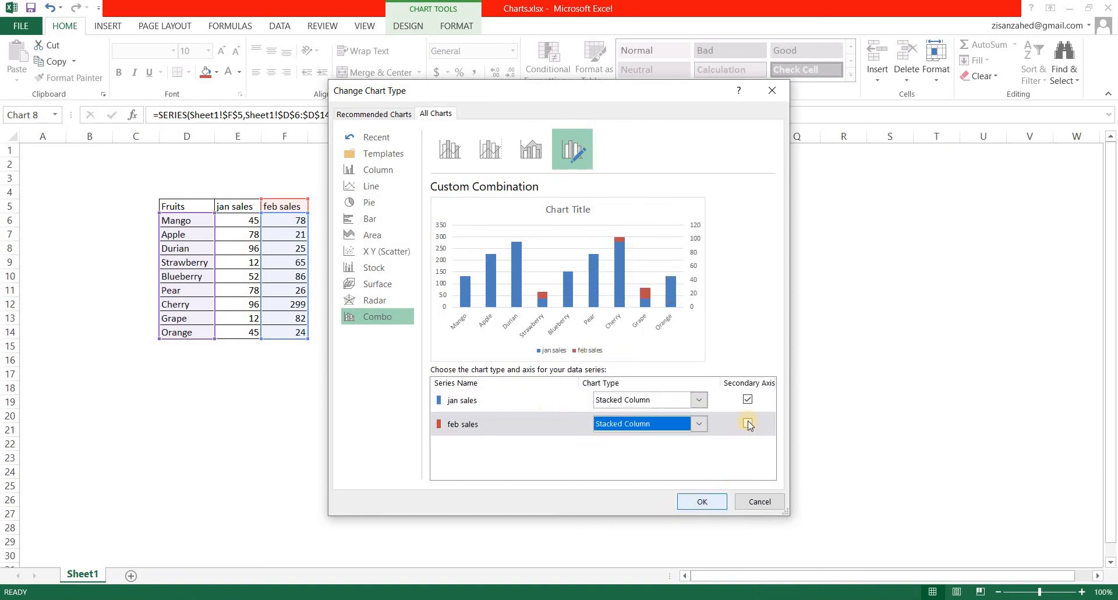
{"action": "left_click", "coordinate": [748, 400]}
{"action": "left_click", "coordinate": [747, 399]}
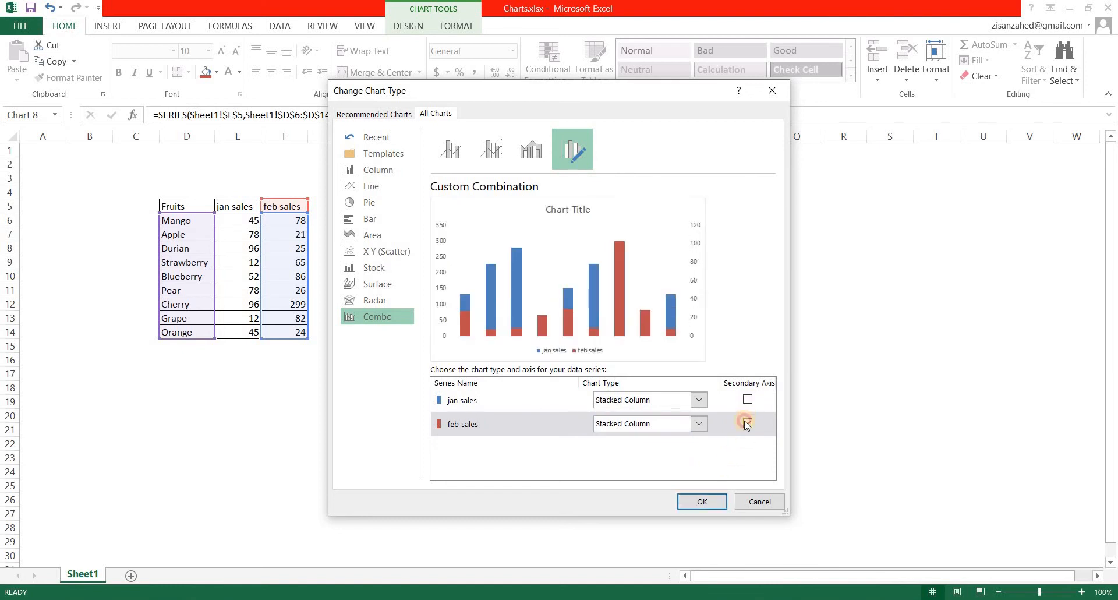
{"action": "left_click", "coordinate": [707, 501]}
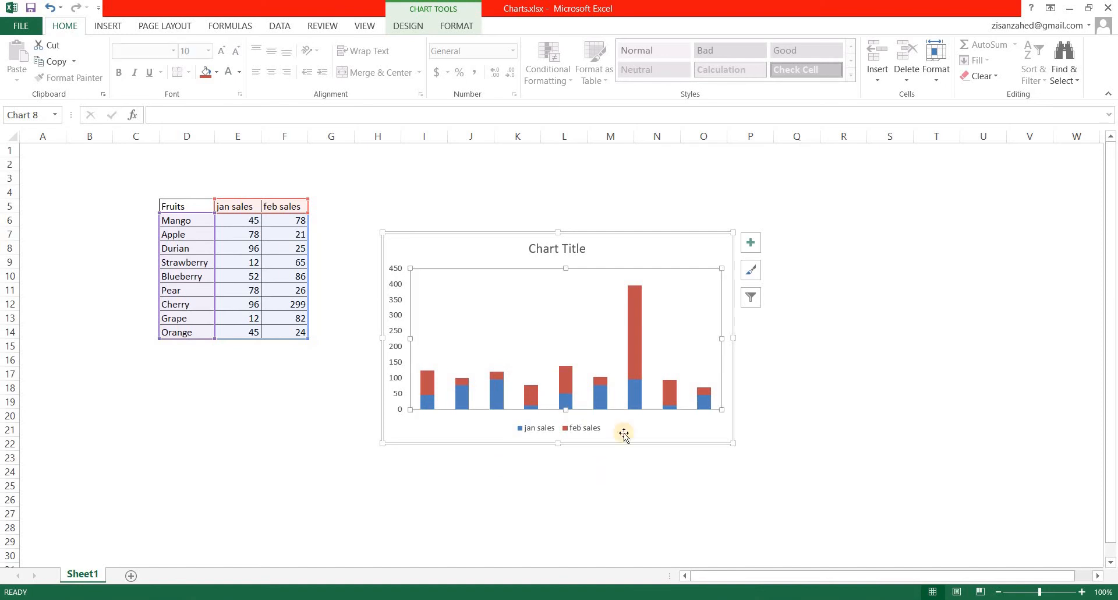
{"action": "key", "text": "Escape"}
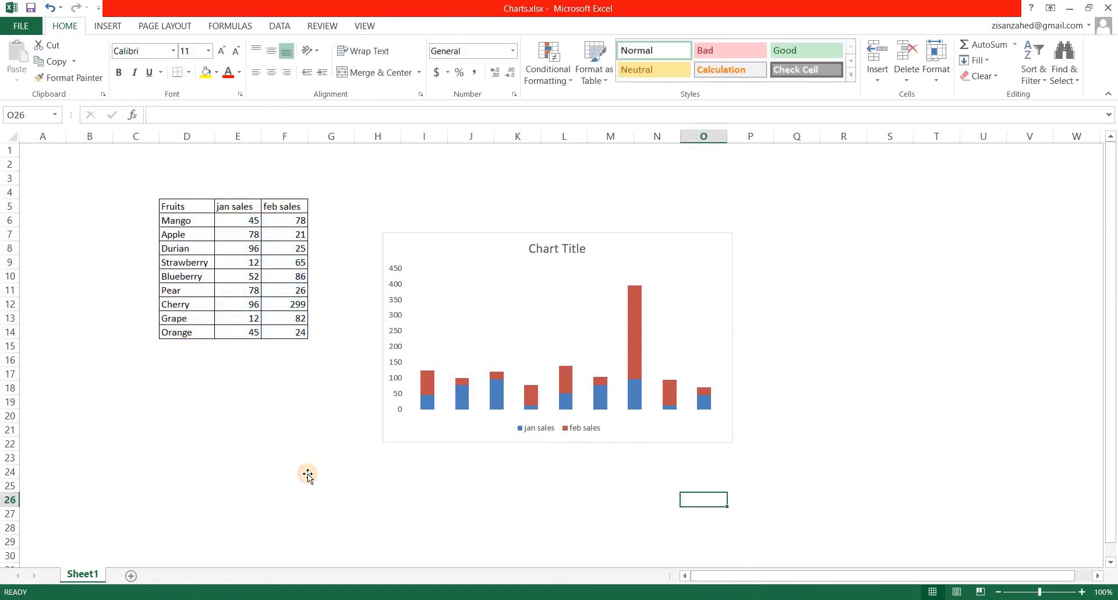
{"action": "left_click", "coordinate": [307, 473]}
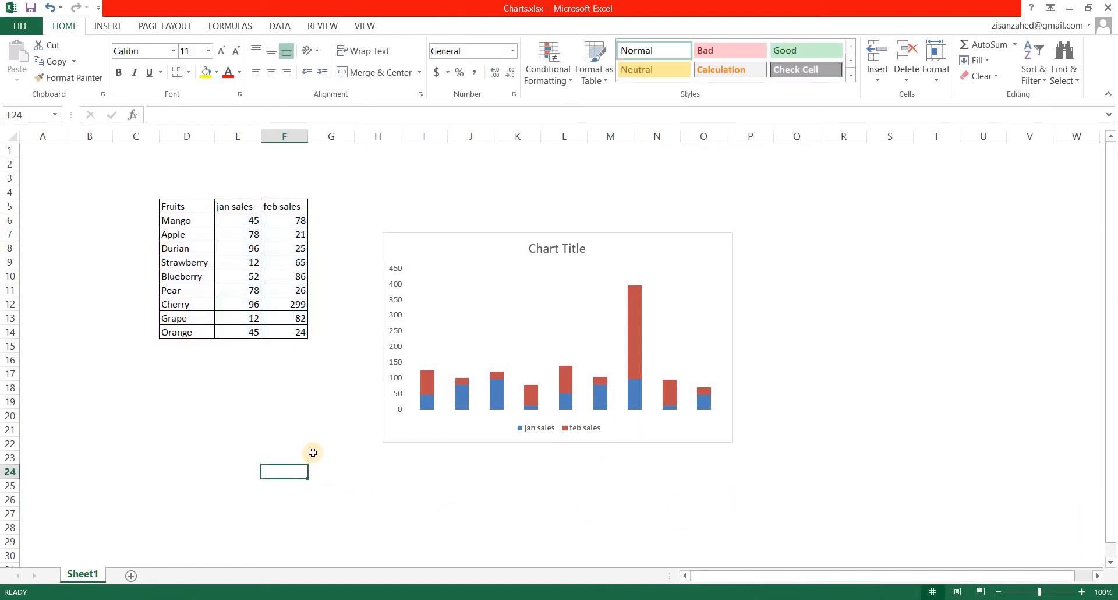
Step: Open the plot area formatting, try gradient, texture and pattern fills, and return the fill to Automatic
{"action": "left_click", "coordinate": [575, 307]}
{"action": "right_click", "coordinate": [558, 315]}
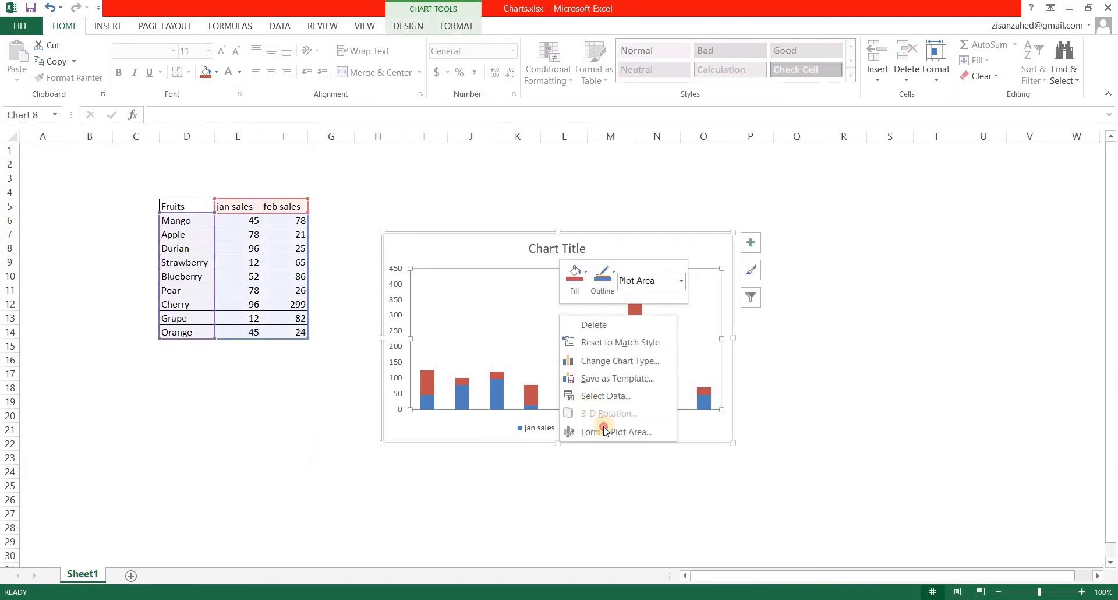
{"action": "left_click", "coordinate": [603, 431]}
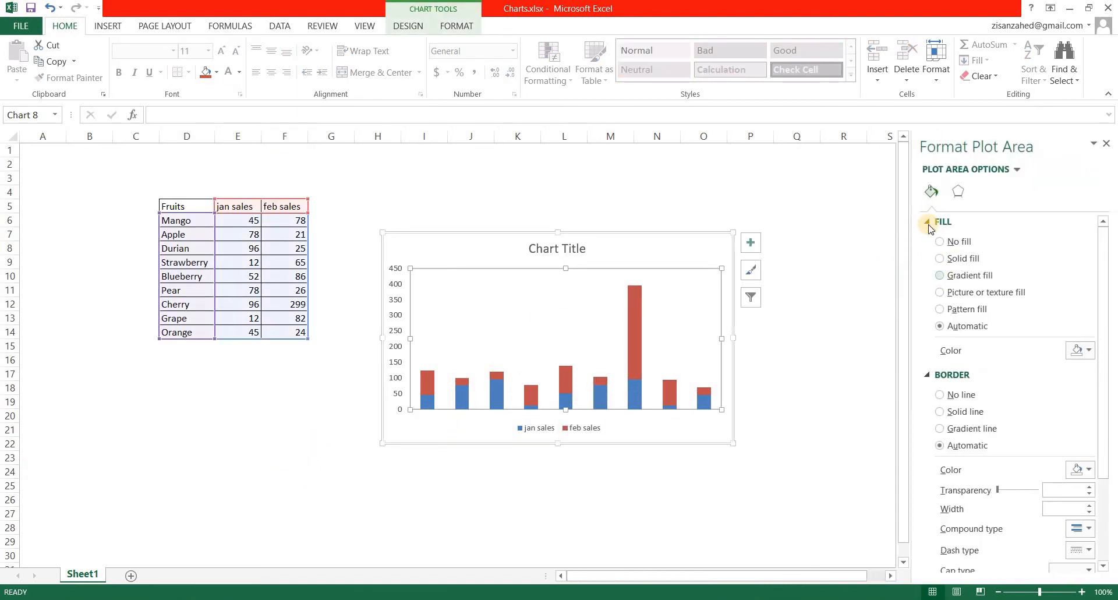
{"action": "left_click", "coordinate": [939, 274]}
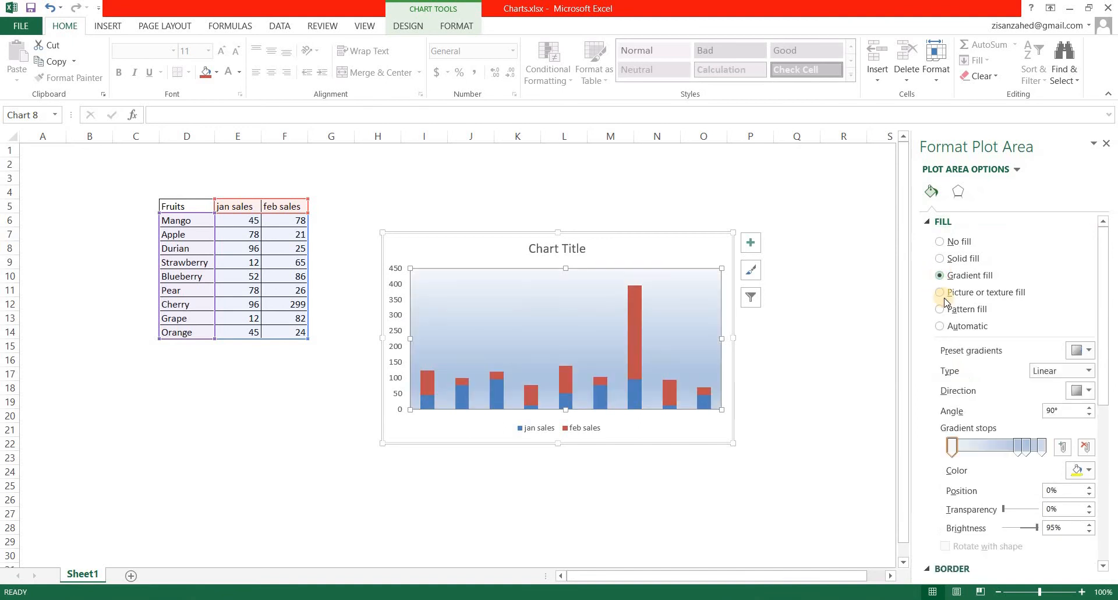
{"action": "left_click", "coordinate": [940, 293]}
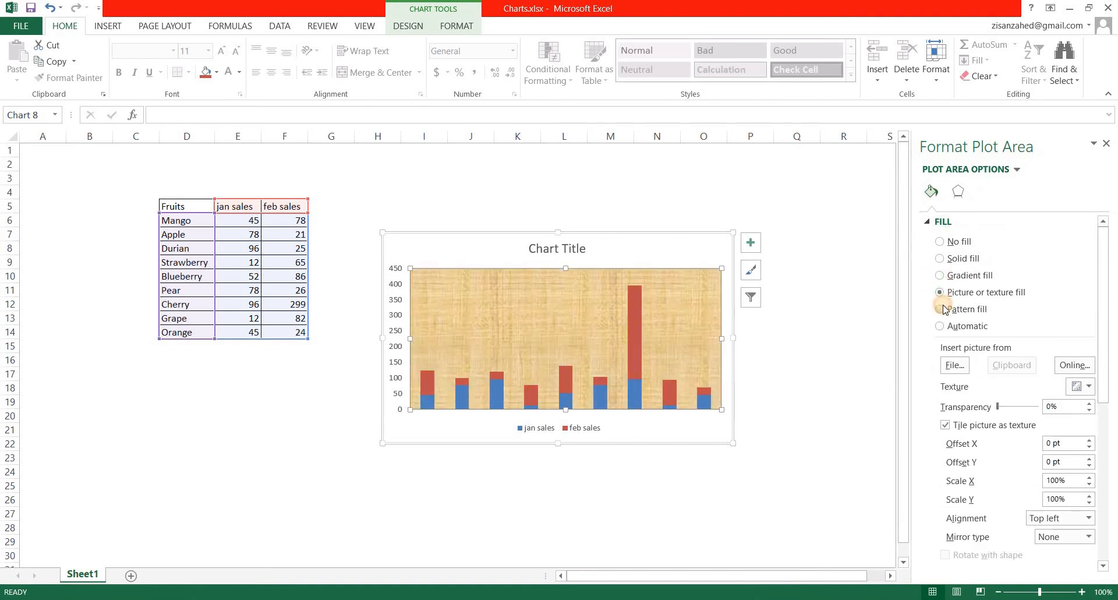
{"action": "left_click", "coordinate": [940, 309]}
{"action": "left_click", "coordinate": [941, 326]}
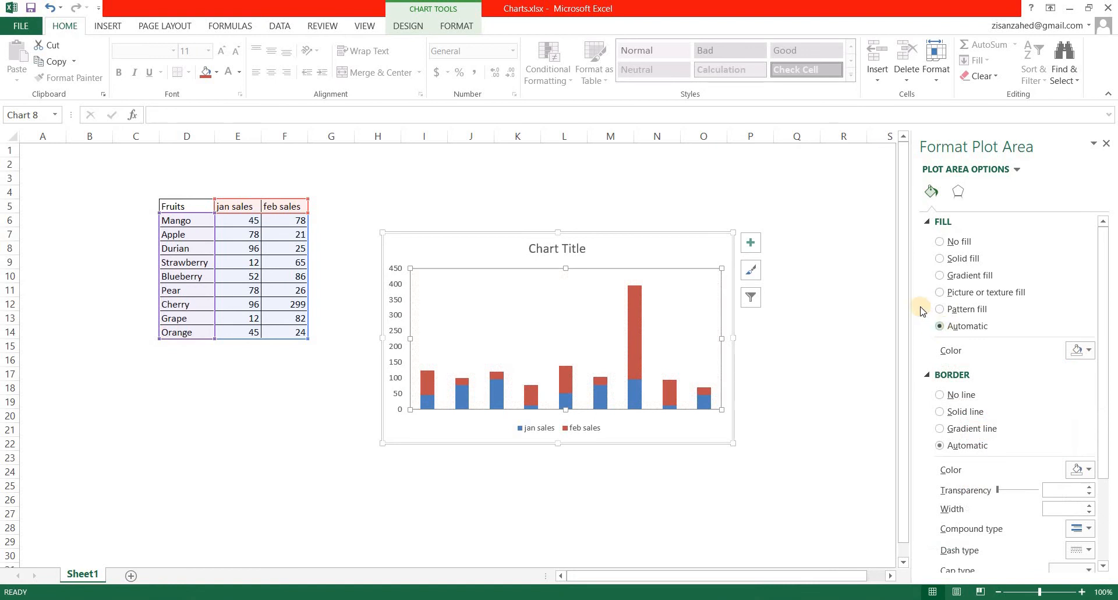
Step: Give the plot area a solid line border and close the formatting options
{"action": "left_click", "coordinate": [940, 429]}
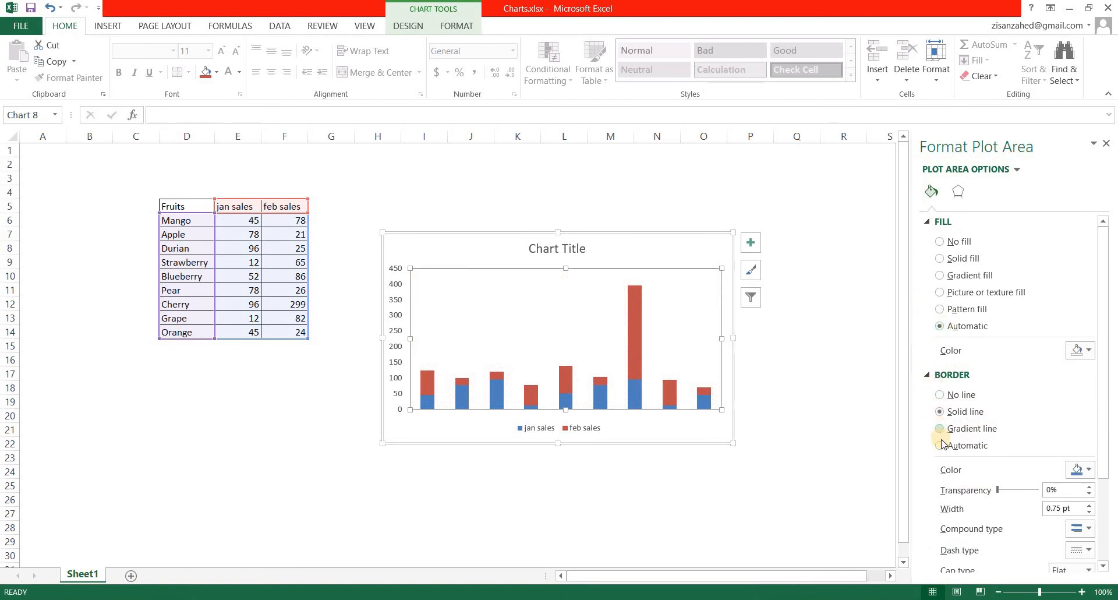
{"action": "left_click", "coordinate": [939, 395]}
{"action": "left_click", "coordinate": [939, 412]}
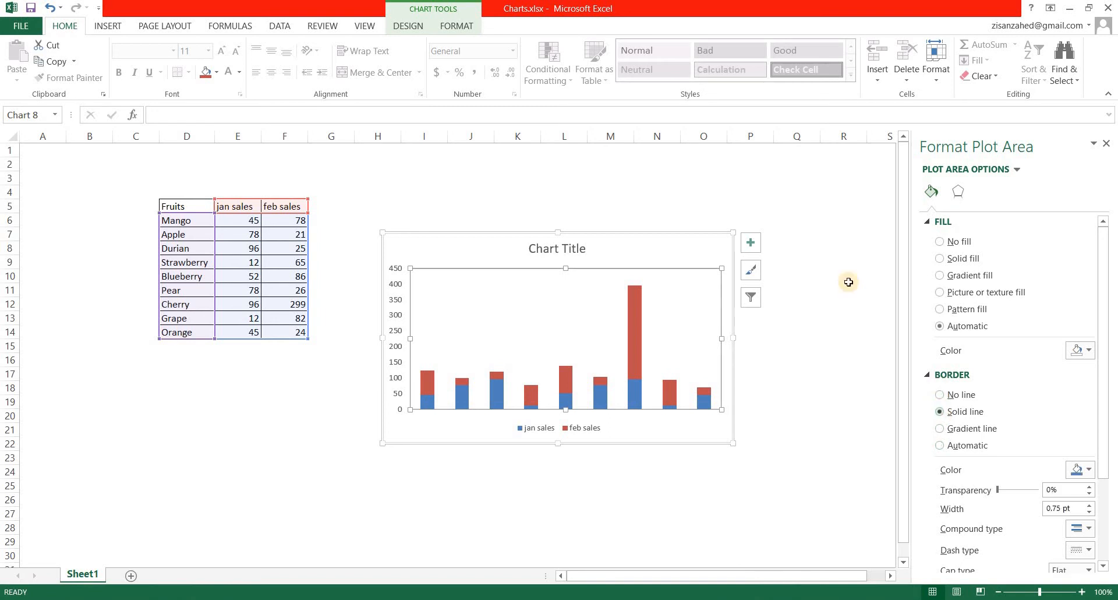
{"action": "left_click", "coordinate": [1106, 144]}
{"action": "left_click", "coordinate": [659, 469]}
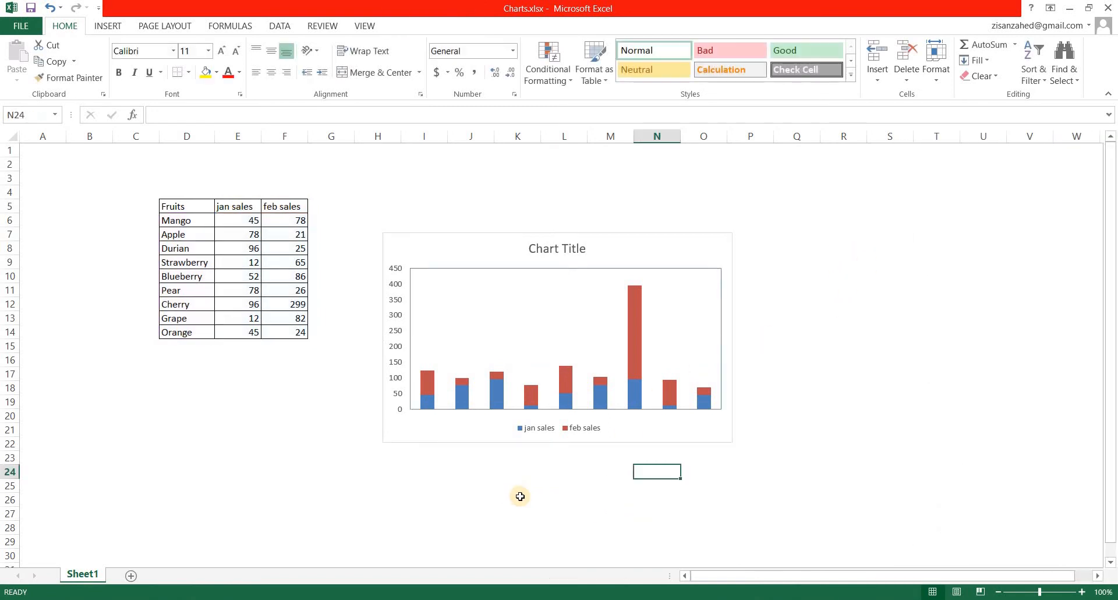
Step: Move the chart next to the fruit sales table, level with its header row
{"action": "left_click", "coordinate": [492, 342]}
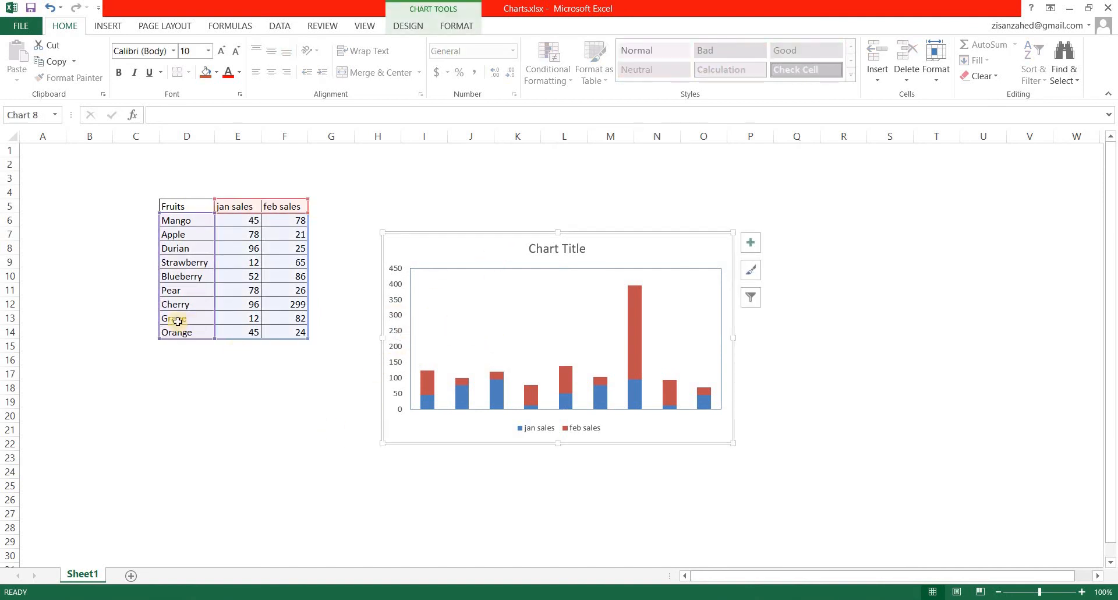
{"action": "left_click", "coordinate": [242, 420]}
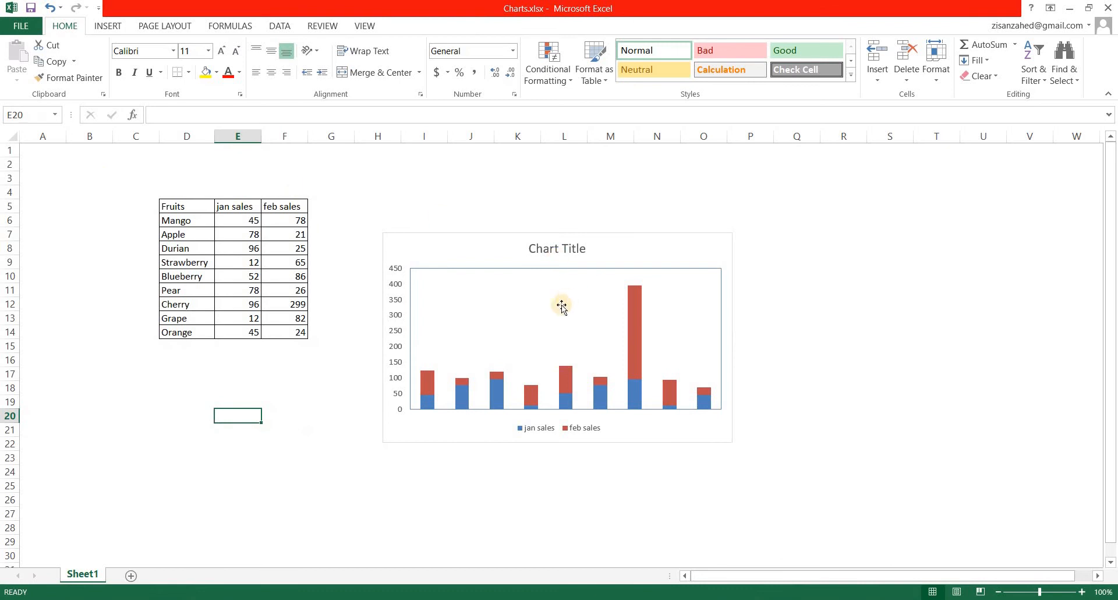
{"action": "left_click_drag", "start_coordinate": [433, 250], "coordinate": [412, 225]}
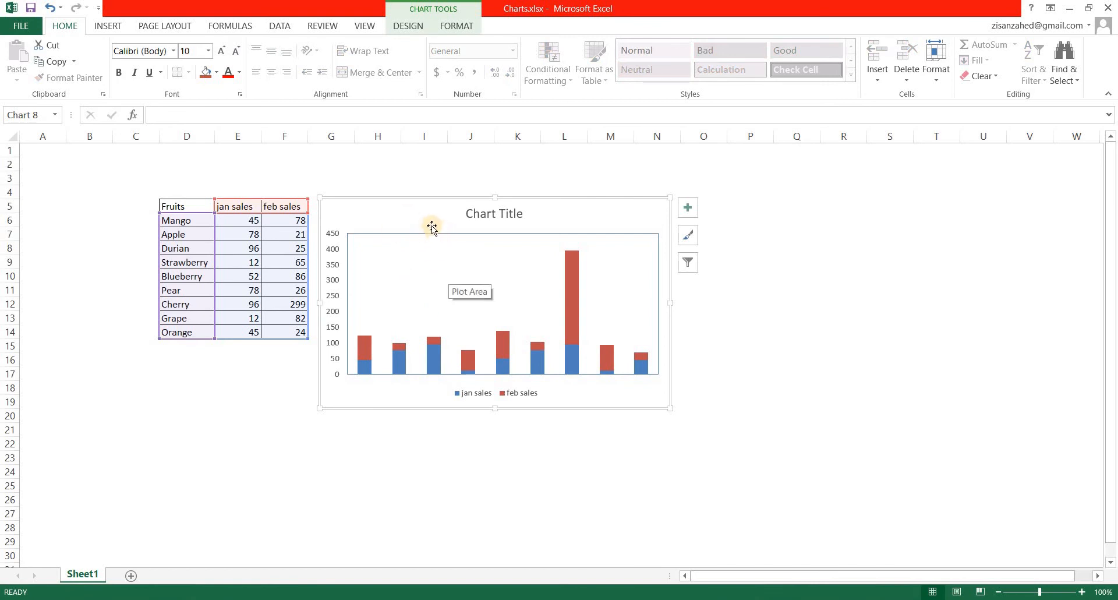
Step: Move the chart to a new sheet named Chart1, view Sheet1, and return to the chart sheet
{"action": "right_click", "coordinate": [410, 210]}
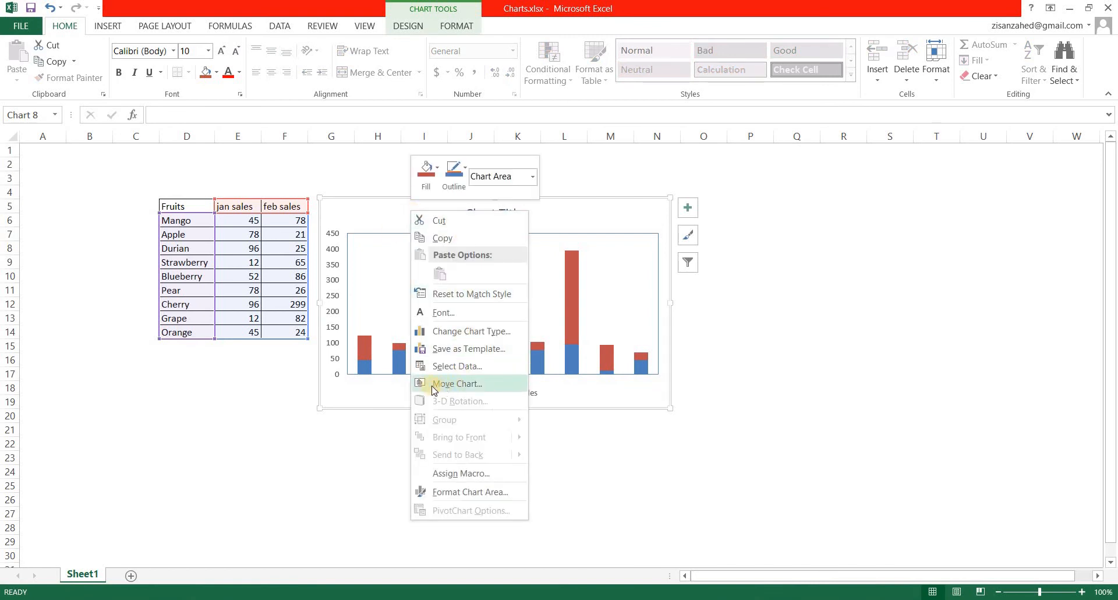
{"action": "left_click", "coordinate": [483, 384]}
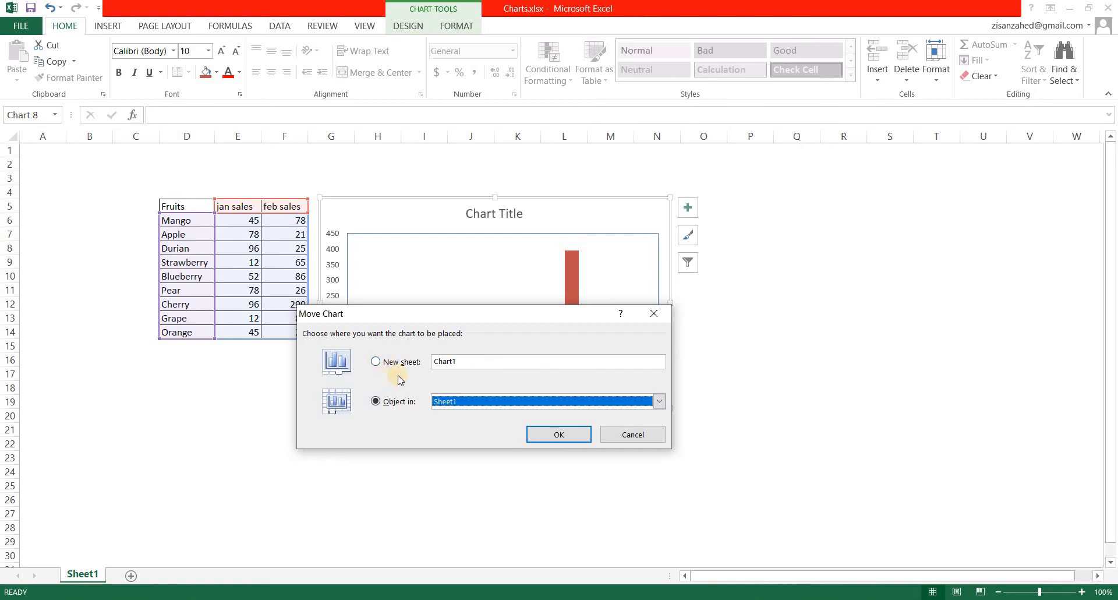
{"action": "left_click", "coordinate": [377, 363]}
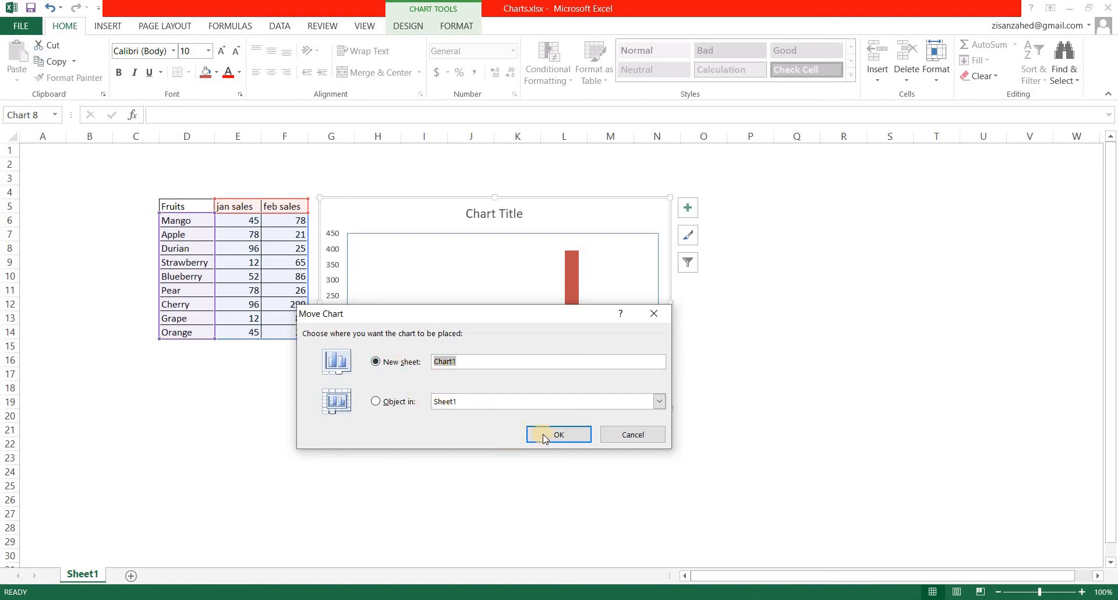
{"action": "key", "text": "Return"}
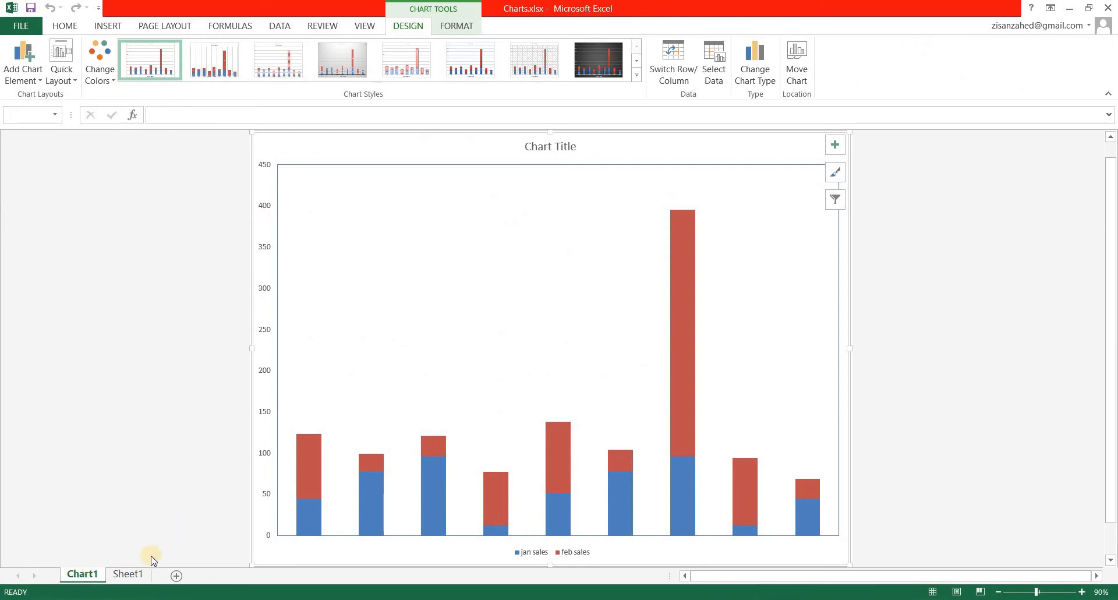
{"action": "left_click", "coordinate": [129, 573]}
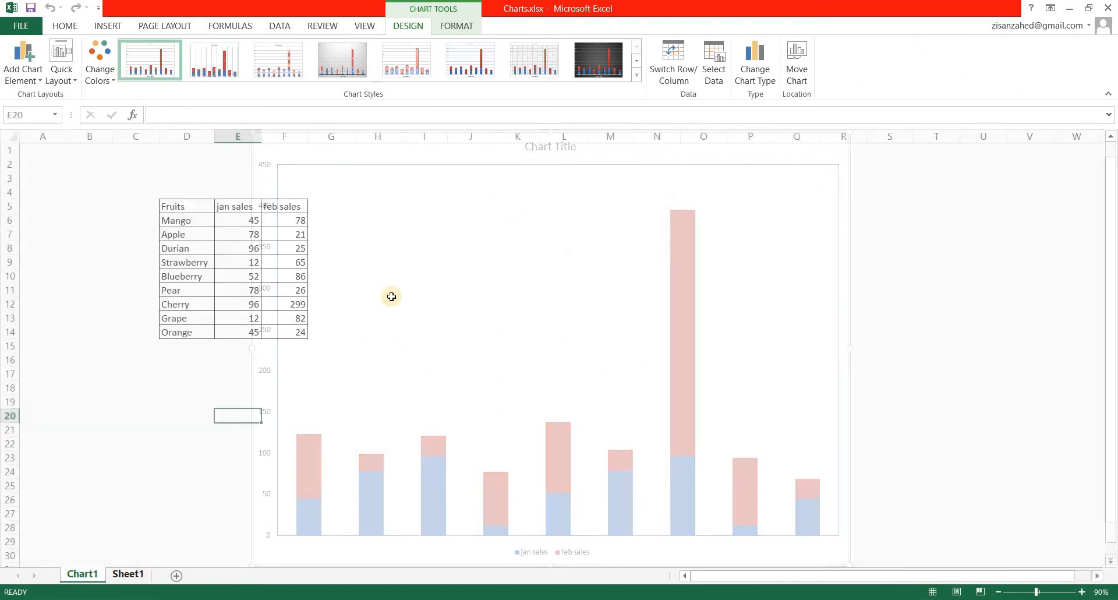
{"action": "left_click", "coordinate": [82, 575]}
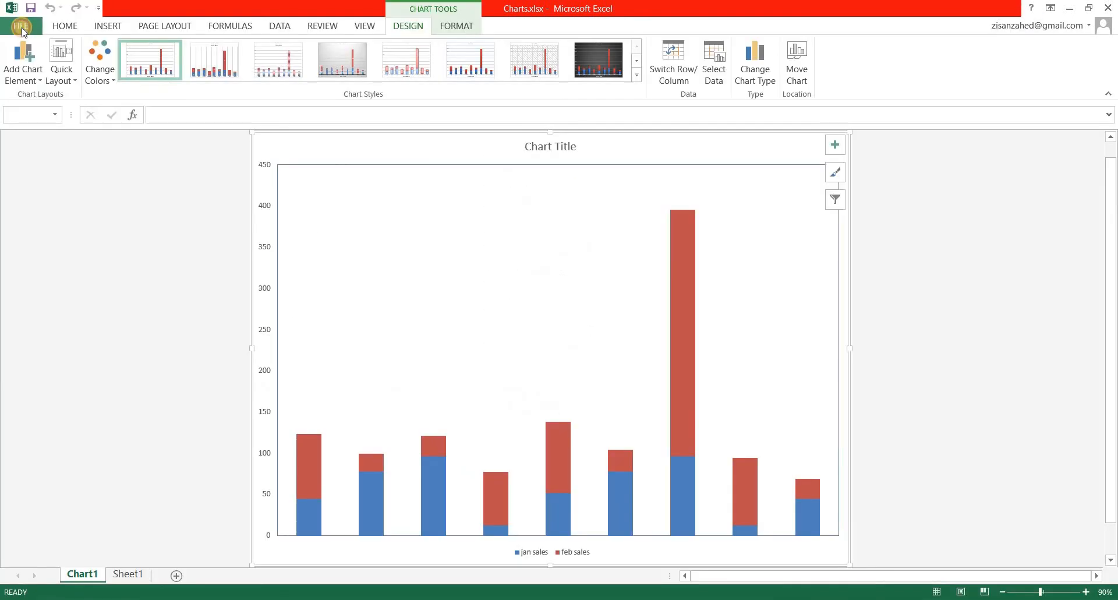
Step: Open the print preview of the Chart1 sheet and return to the workbook
{"action": "left_click", "coordinate": [22, 28]}
{"action": "left_click", "coordinate": [29, 180]}
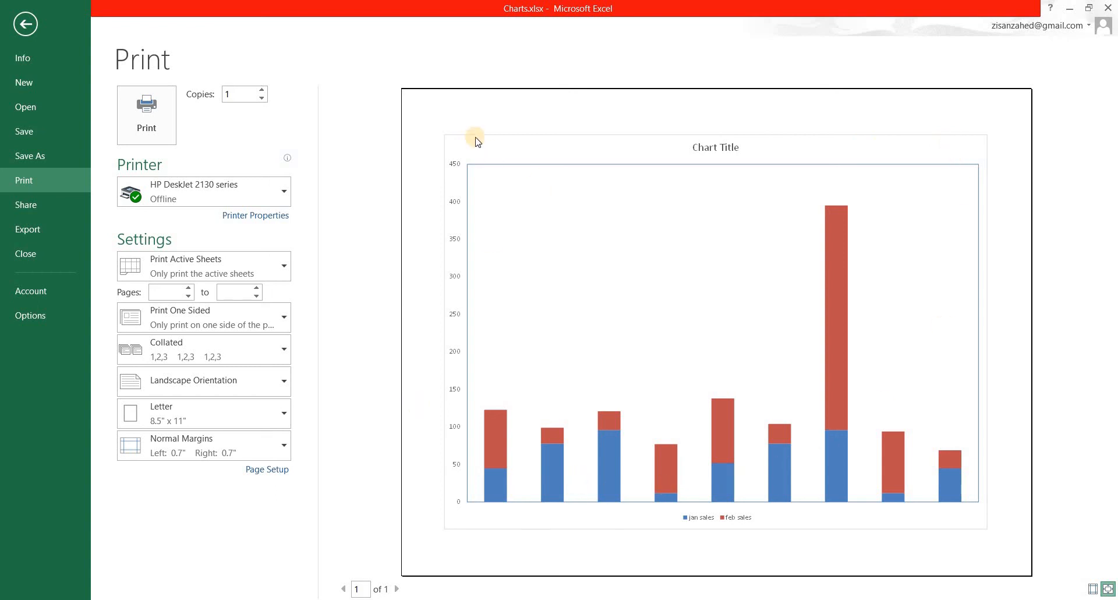
{"action": "left_click", "coordinate": [25, 23]}
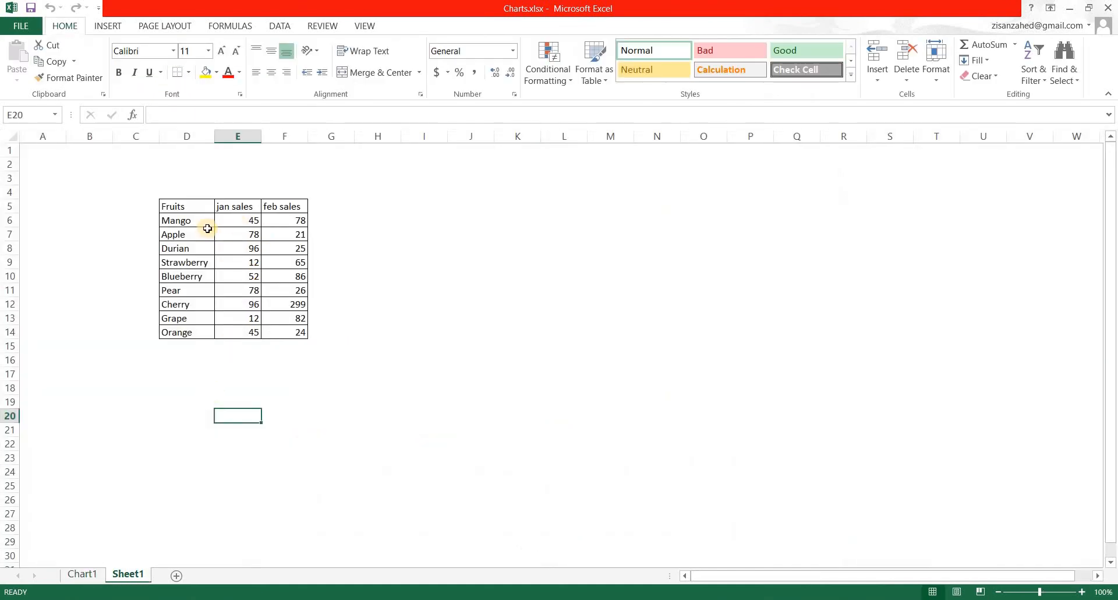
Step: Highlight the fruit sales table on Sheet1, and select the feb sales series on the chart sheet
{"action": "left_click_drag", "start_coordinate": [182, 207], "coordinate": [298, 332]}
{"action": "left_click", "coordinate": [249, 417]}
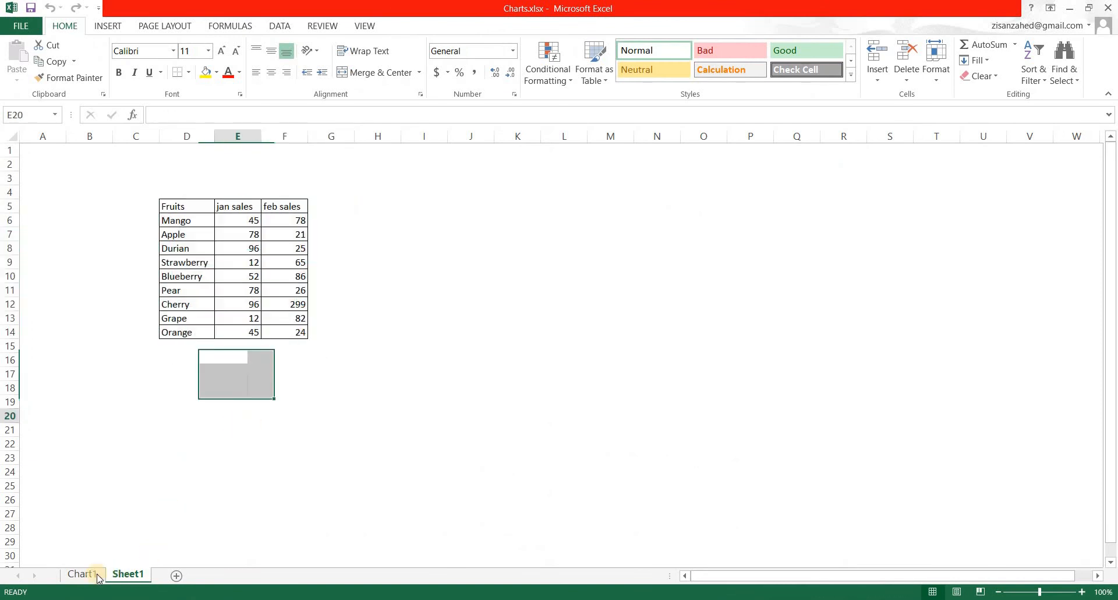
{"action": "left_click", "coordinate": [88, 573]}
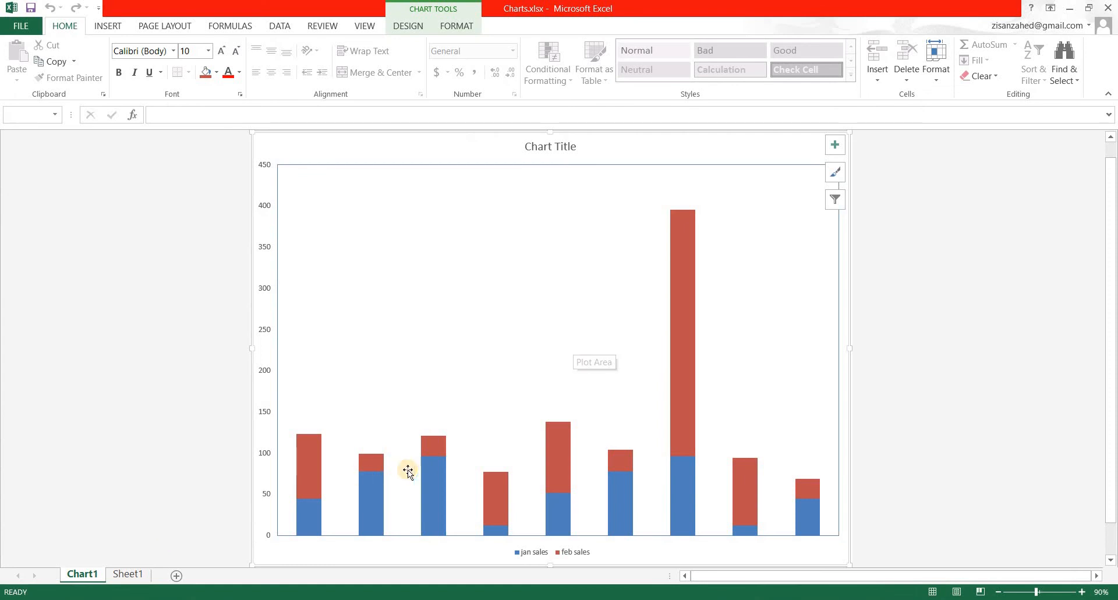
{"action": "left_click", "coordinate": [689, 318]}
Step: Set Cherry's feb sales to 96 on Sheet1 and check its column on the Chart1 sheet
{"action": "left_click", "coordinate": [138, 575]}
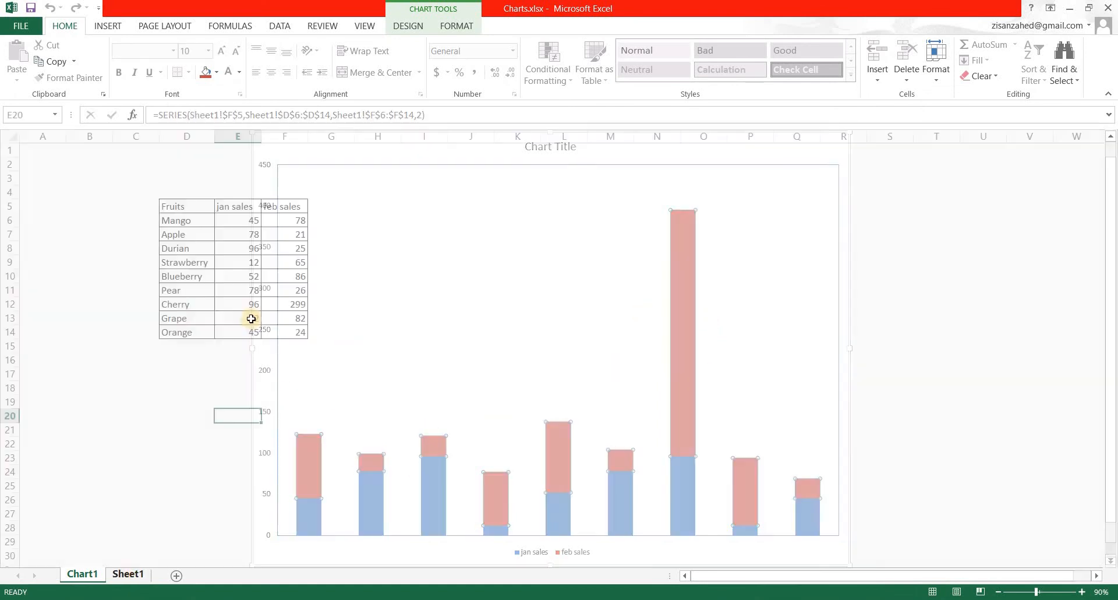
{"action": "left_click", "coordinate": [283, 307]}
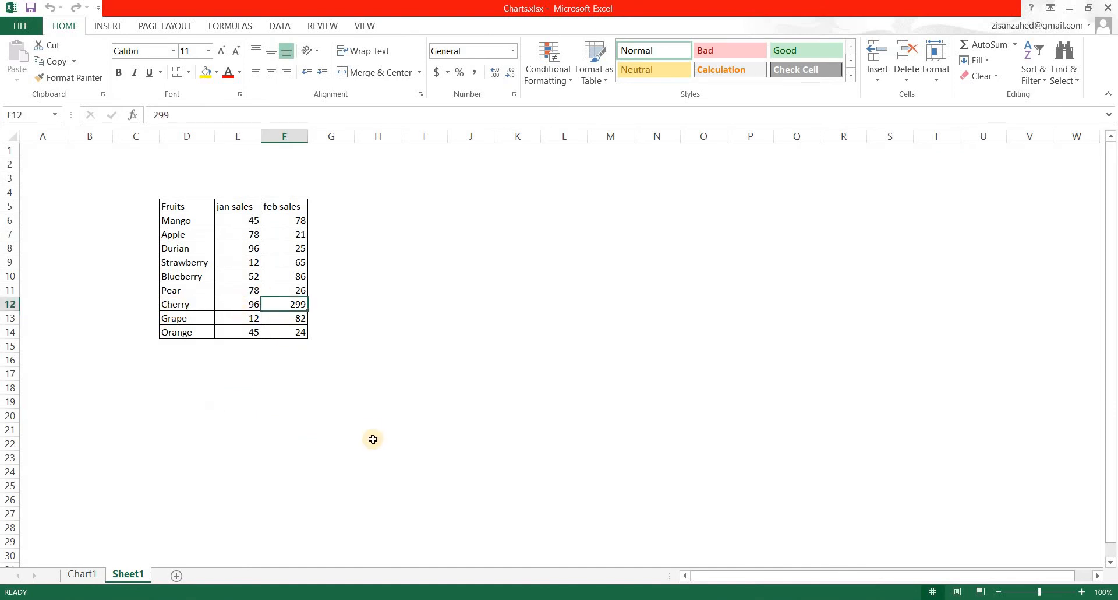
{"action": "type", "text": "96"}
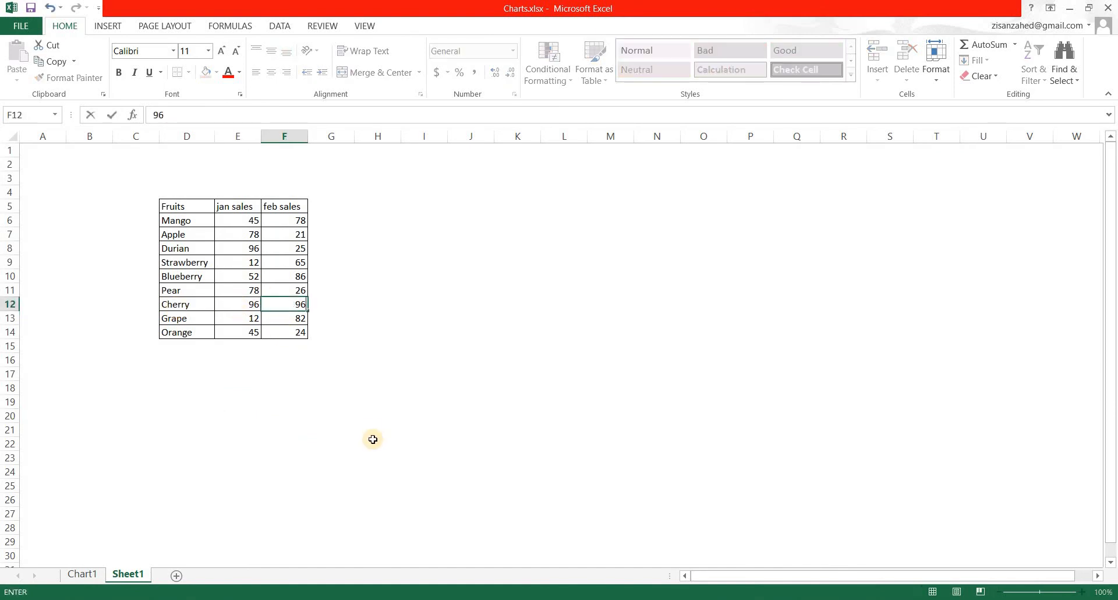
{"action": "left_click", "coordinate": [373, 439]}
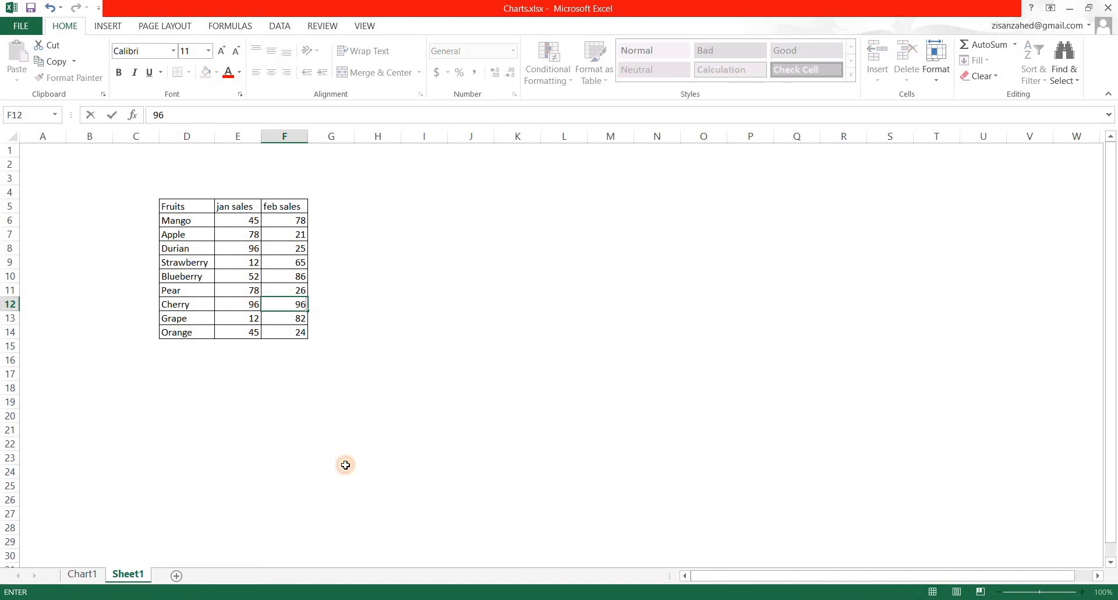
{"action": "left_click", "coordinate": [86, 575]}
{"action": "left_click", "coordinate": [566, 351]}
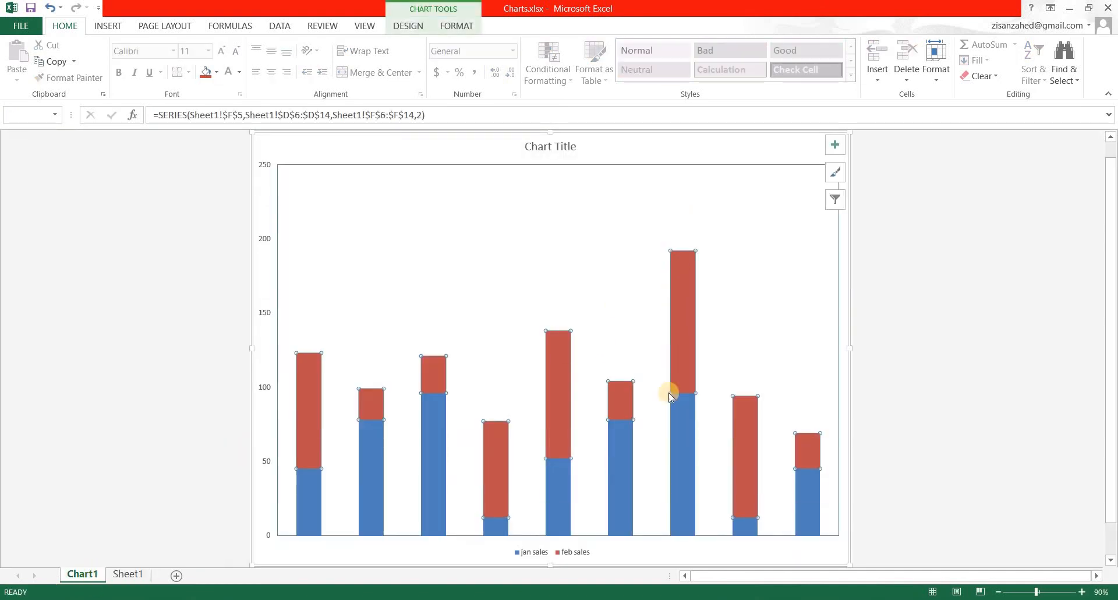
{"action": "left_click", "coordinate": [684, 408]}
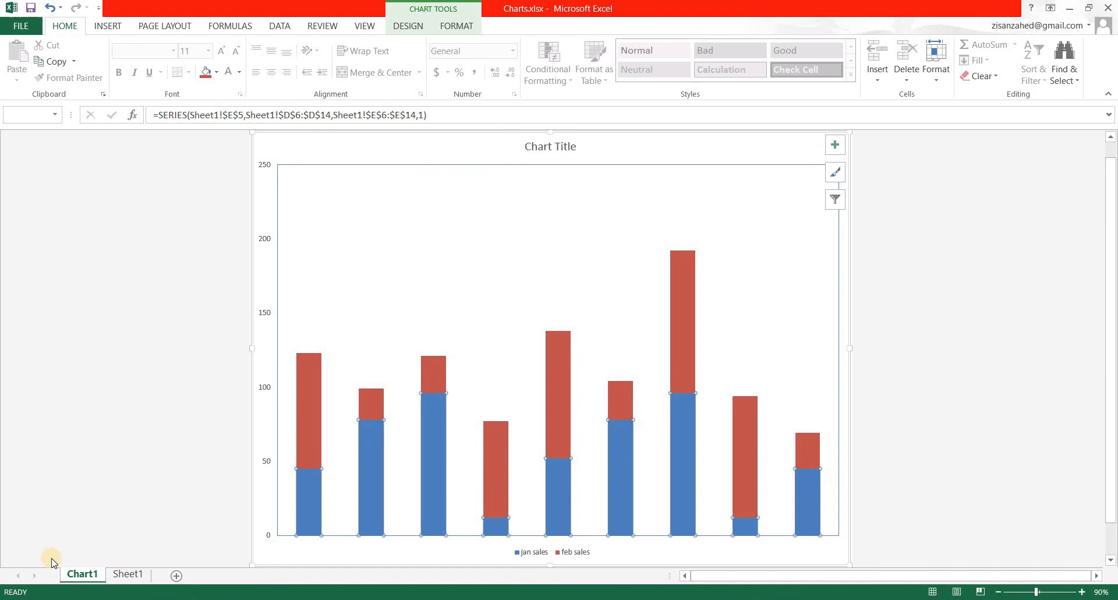
Step: Set Cherry's feb sales to 0 on Sheet1 and view the chart sheet
{"action": "left_click", "coordinate": [127, 574]}
{"action": "left_click", "coordinate": [301, 310]}
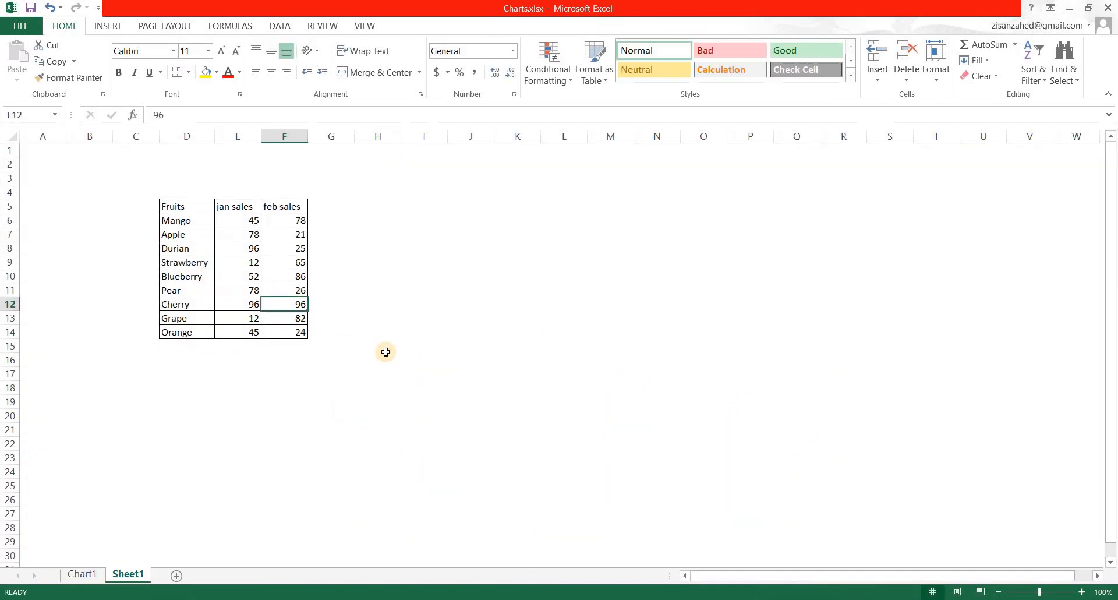
{"action": "type", "text": "0"}
{"action": "left_click", "coordinate": [386, 352]}
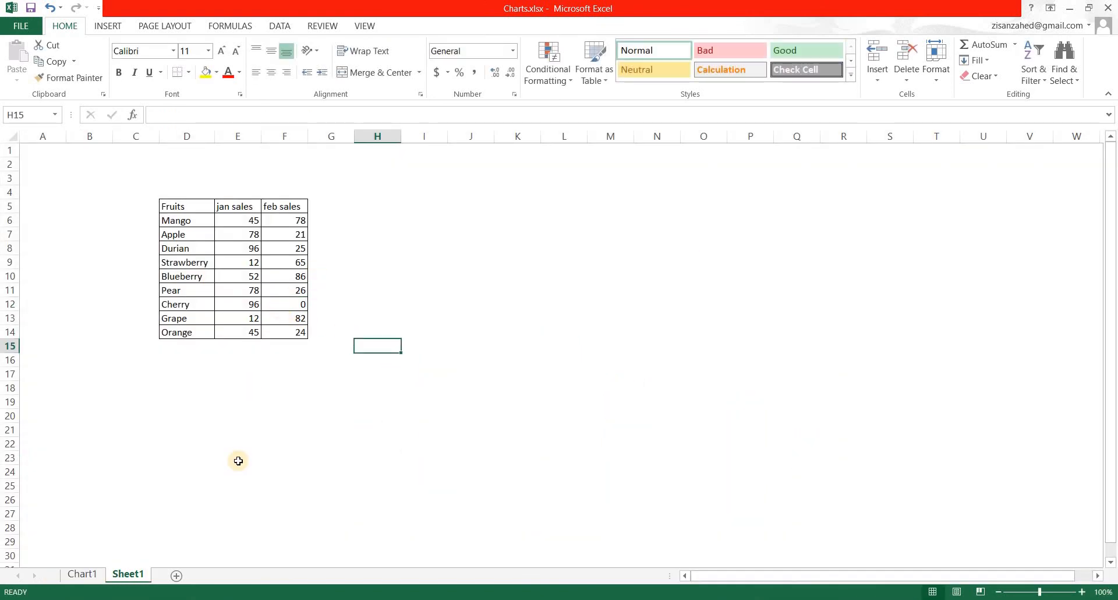
{"action": "left_click", "coordinate": [93, 578]}
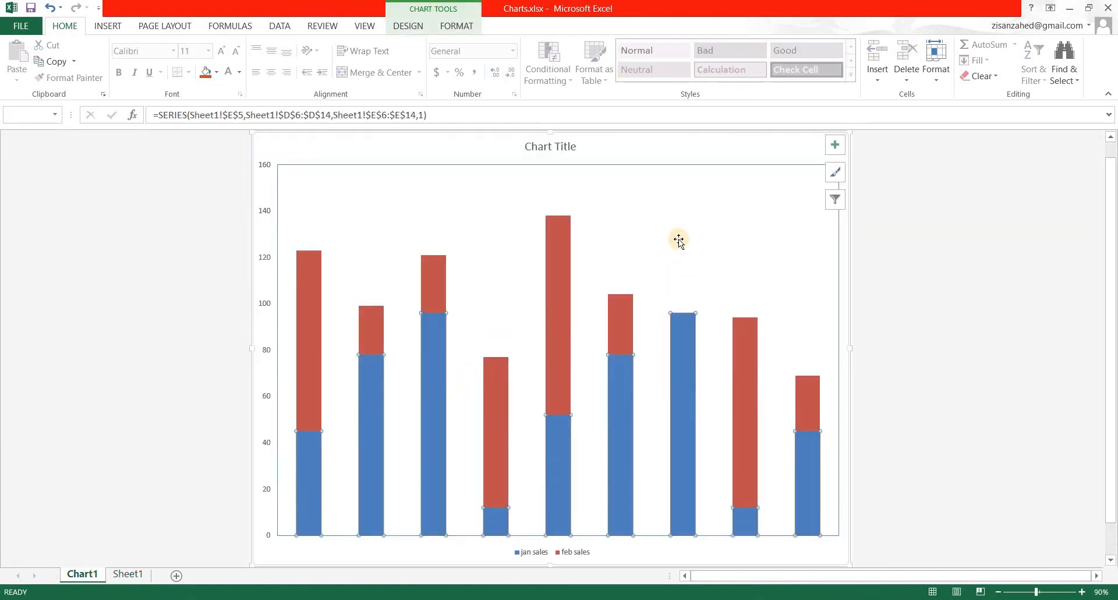
Step: Set Cherry's feb sales to 299 on Sheet1 and return to the chart sheet
{"action": "left_click", "coordinate": [125, 574]}
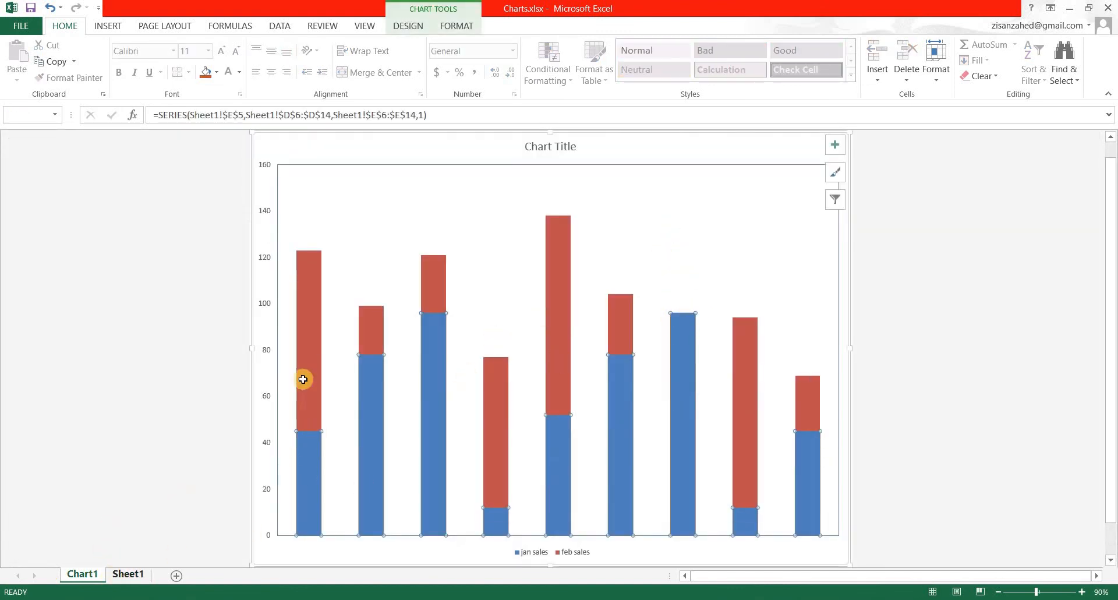
{"action": "left_click", "coordinate": [302, 304]}
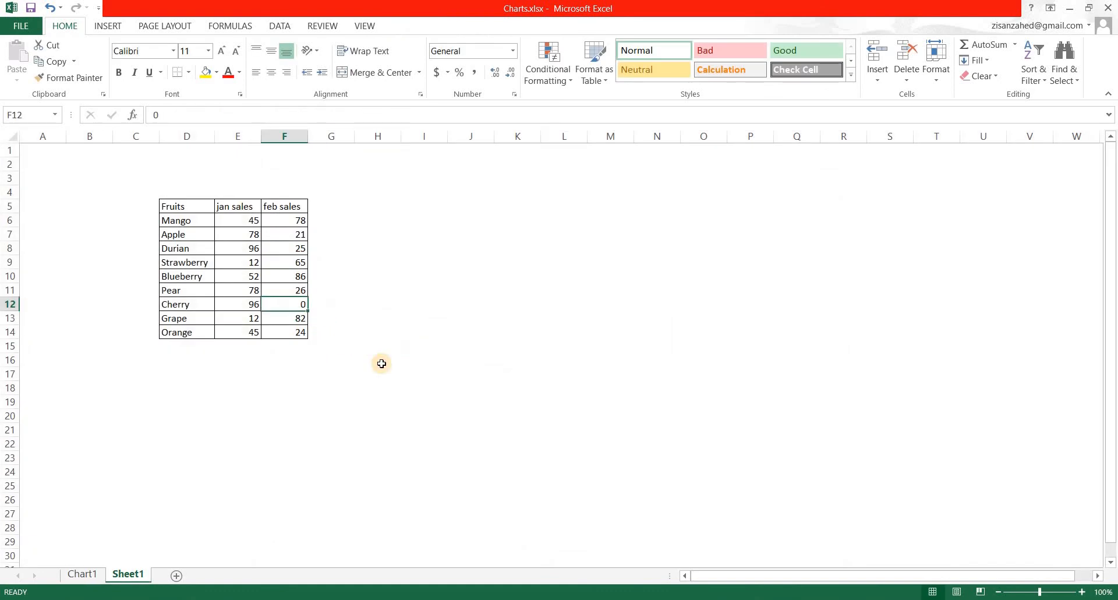
{"action": "type", "text": "299"}
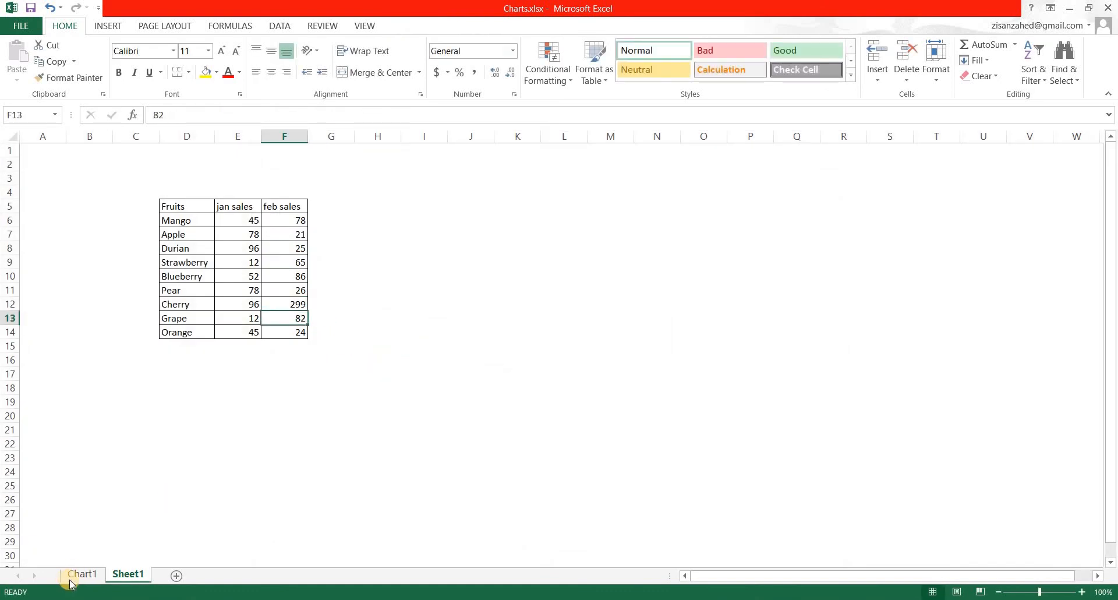
{"action": "left_click", "coordinate": [73, 574]}
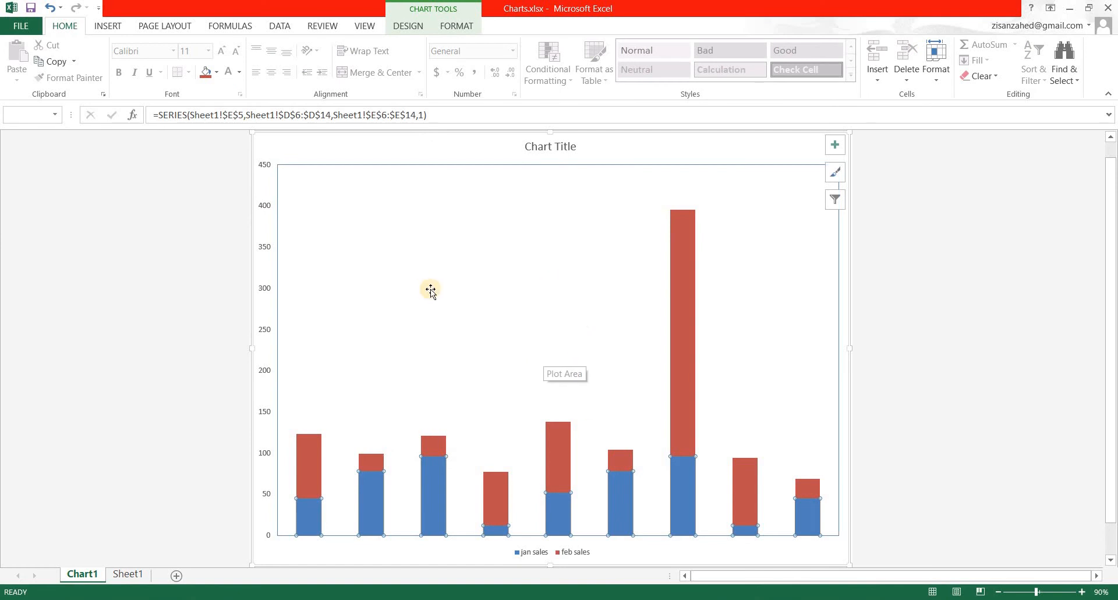
Step: Switch between Sheet1 and Chart1 to compare the sales table with the chart, ending on Sheet1
{"action": "left_click", "coordinate": [128, 574]}
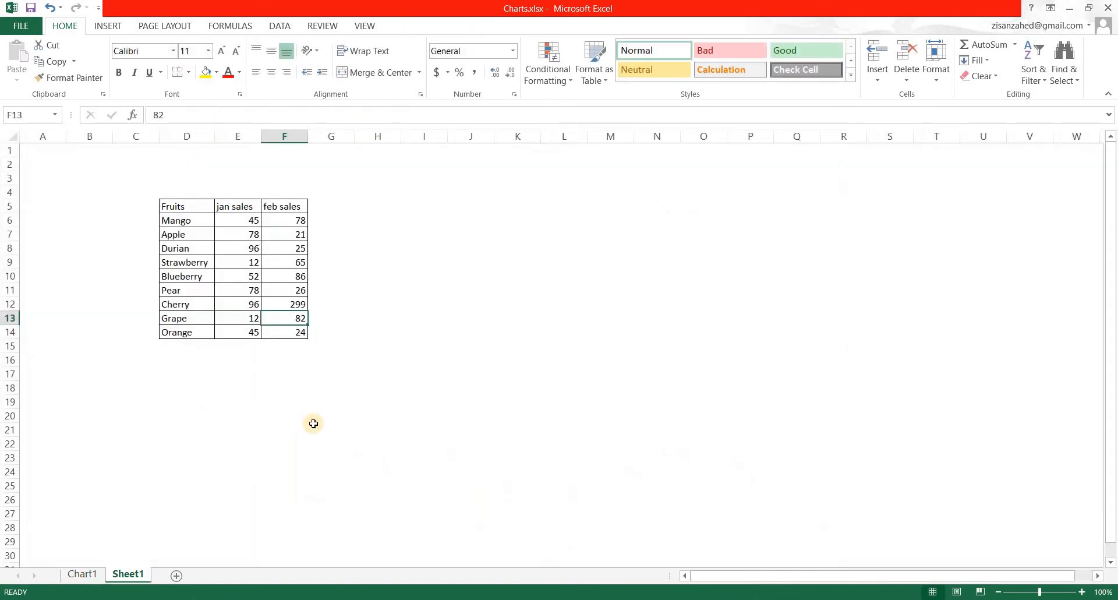
{"action": "left_click", "coordinate": [86, 578]}
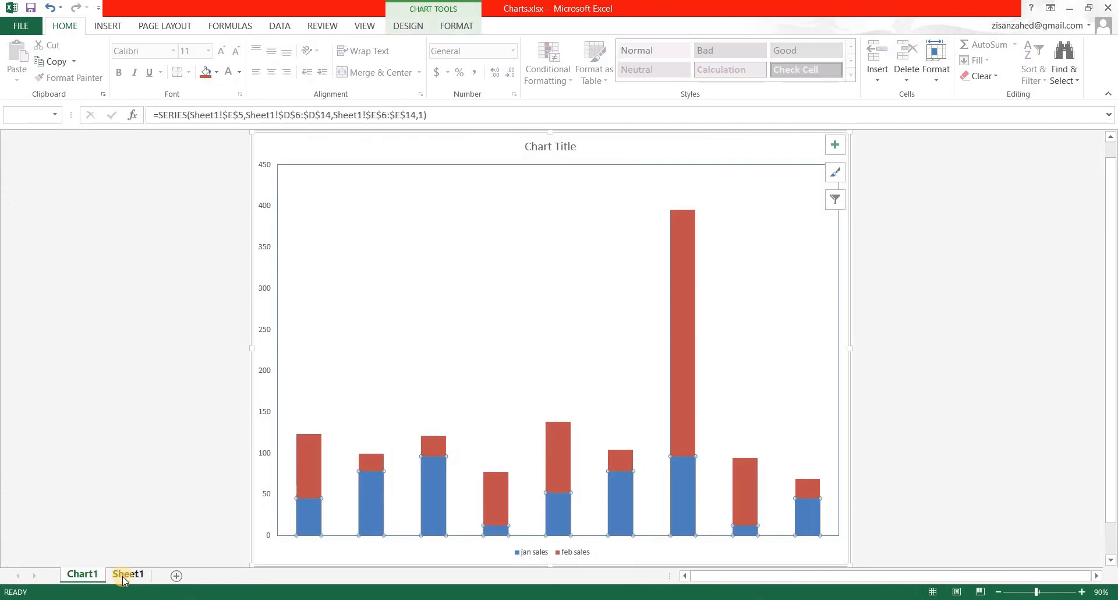
{"action": "left_click", "coordinate": [115, 575]}
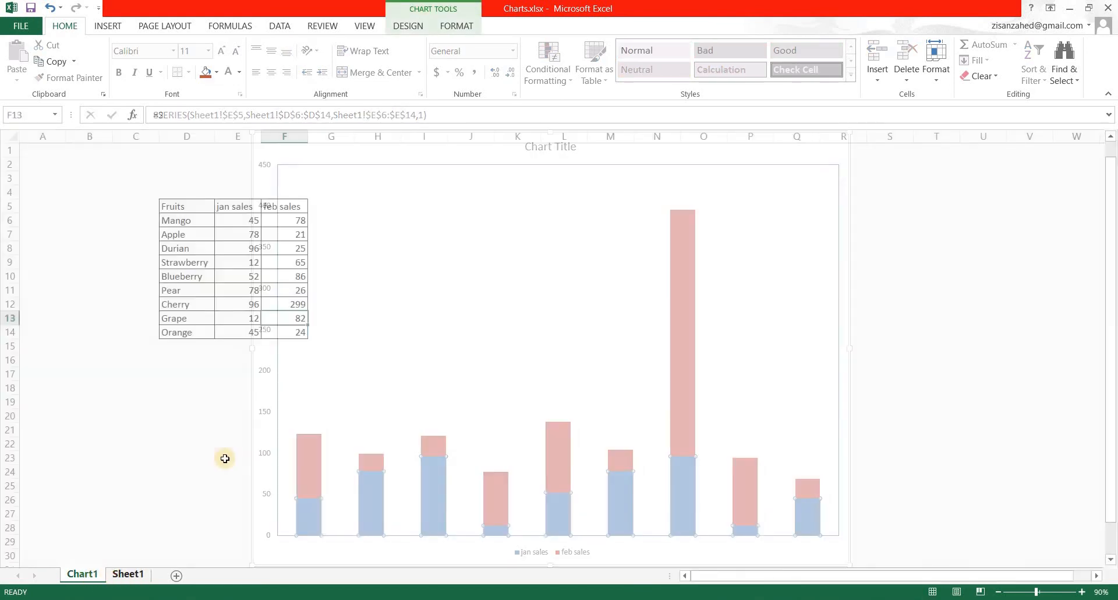